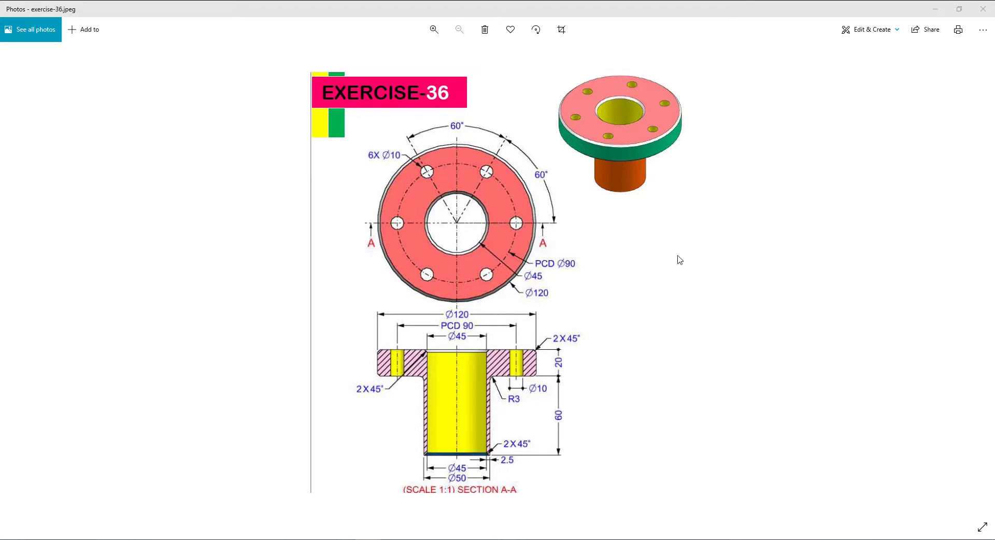
Step: Put away the exercise drawing, switch to SOLIDWORKS and create a new part document
click(937, 10)
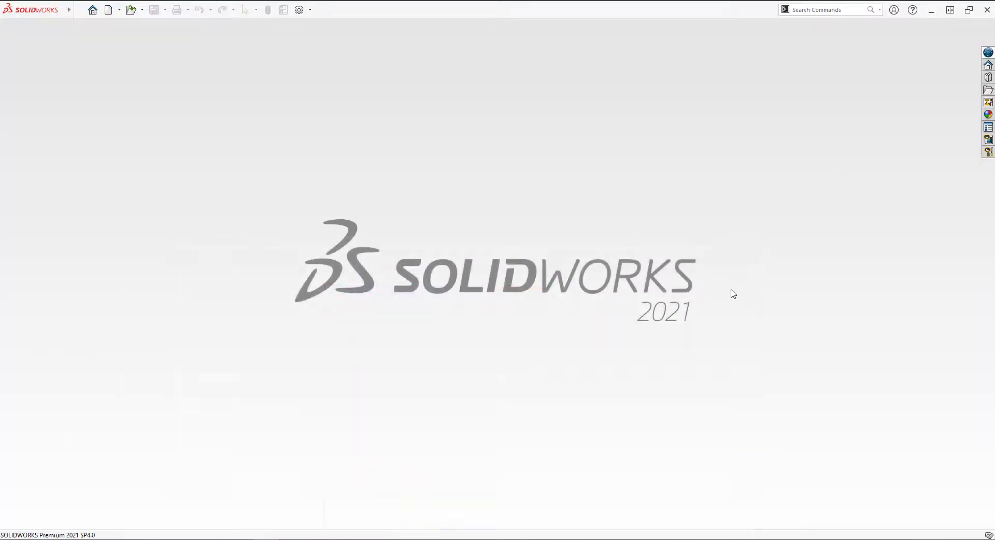
click(108, 10)
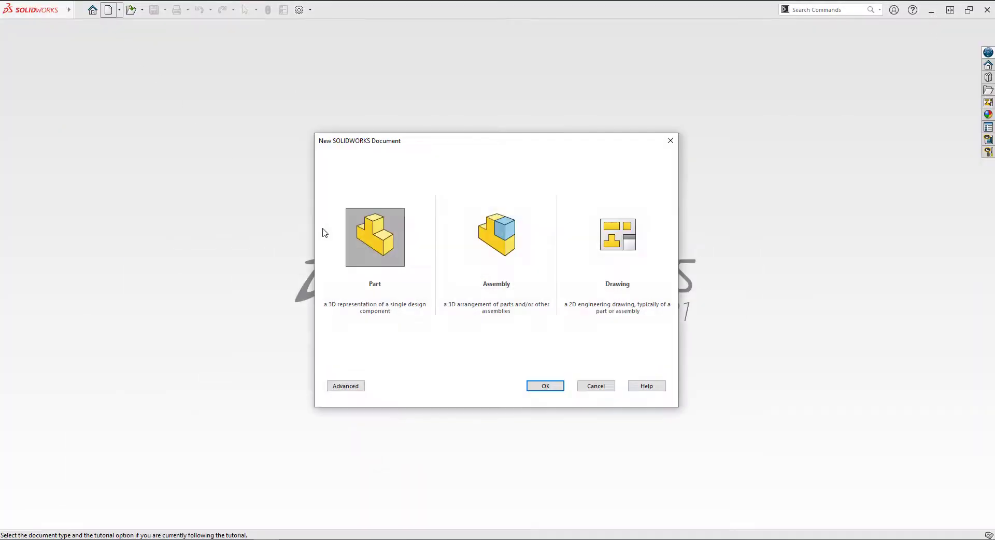
click(543, 386)
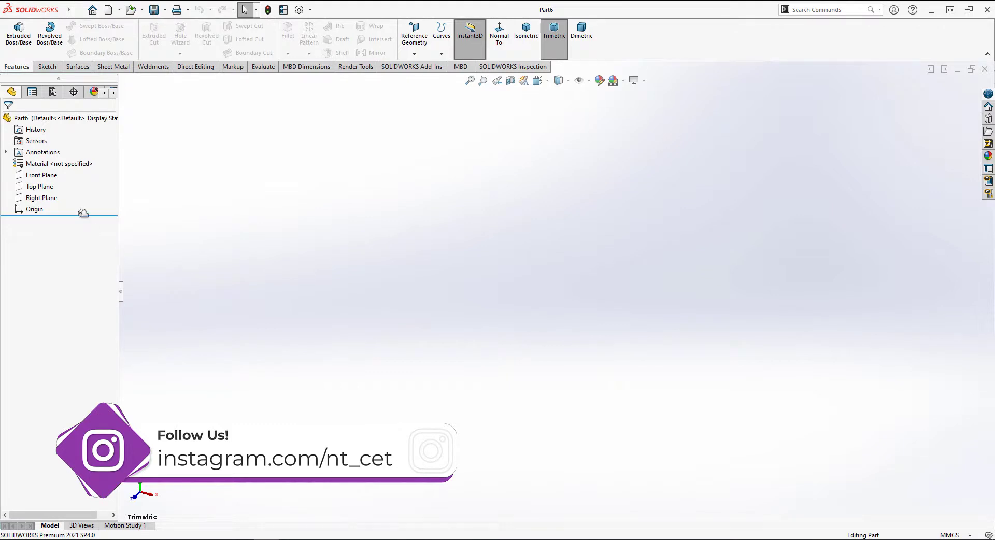
Step: Sketch two concentric circles centred on the origin on the Top Plane, about 64 mm and 35 mm in diameter
click(42, 188)
click(52, 169)
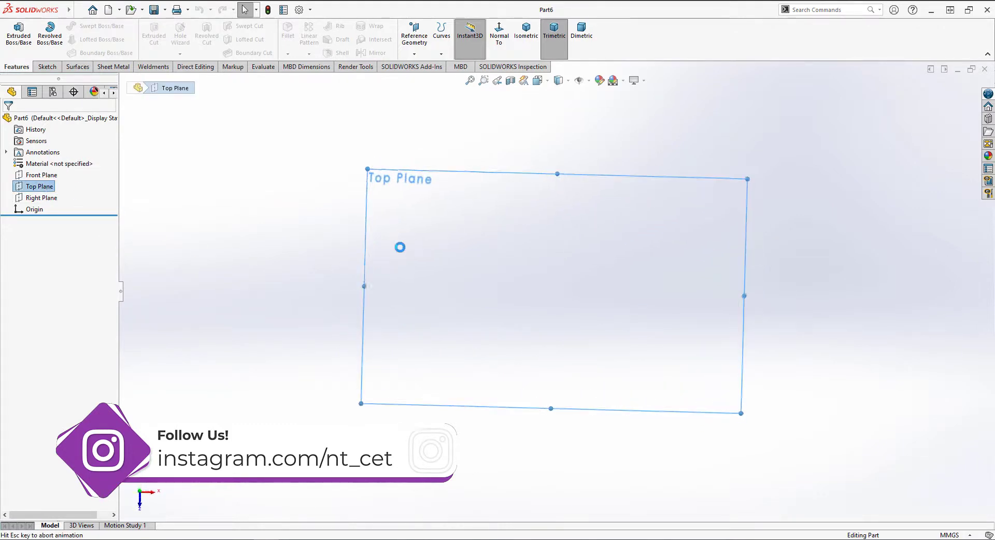
click(89, 26)
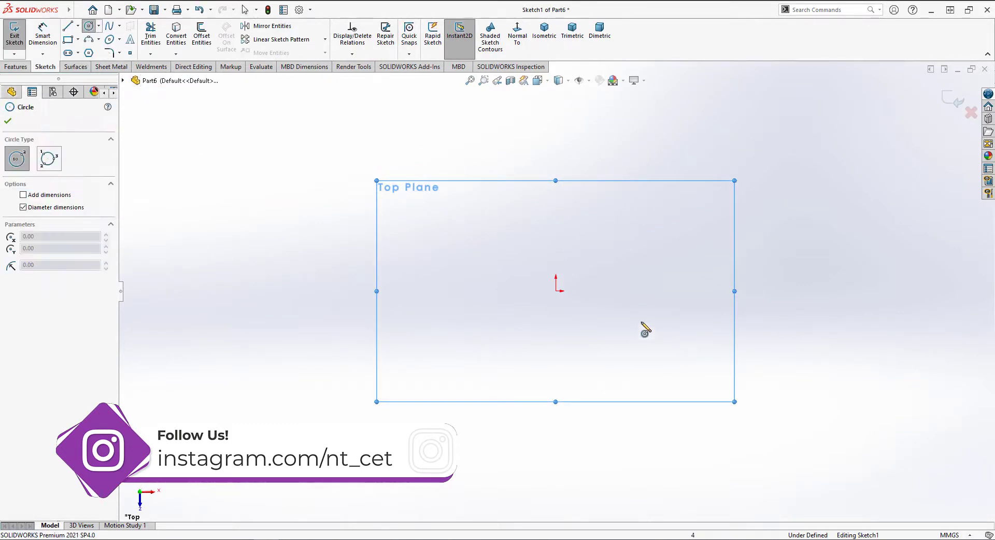
click(556, 291)
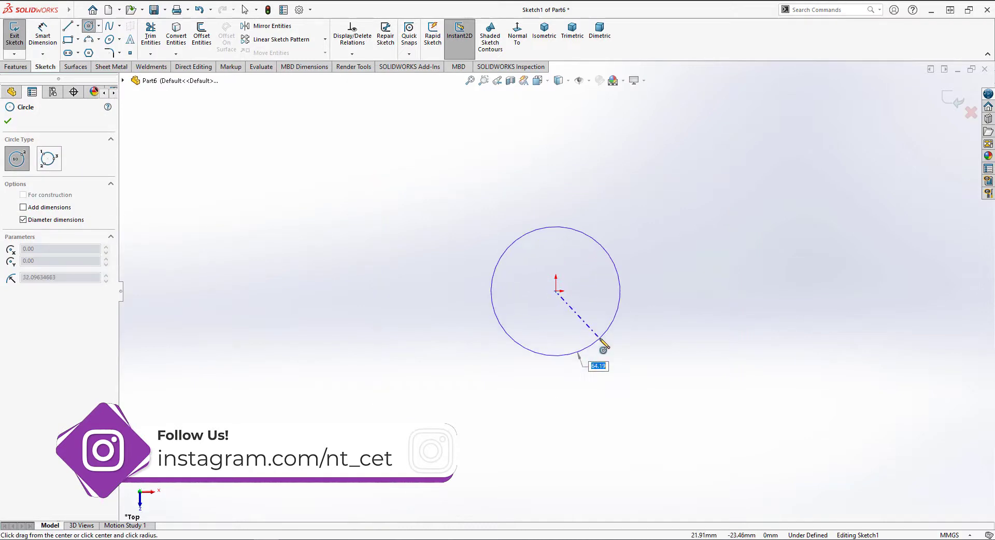
click(596, 338)
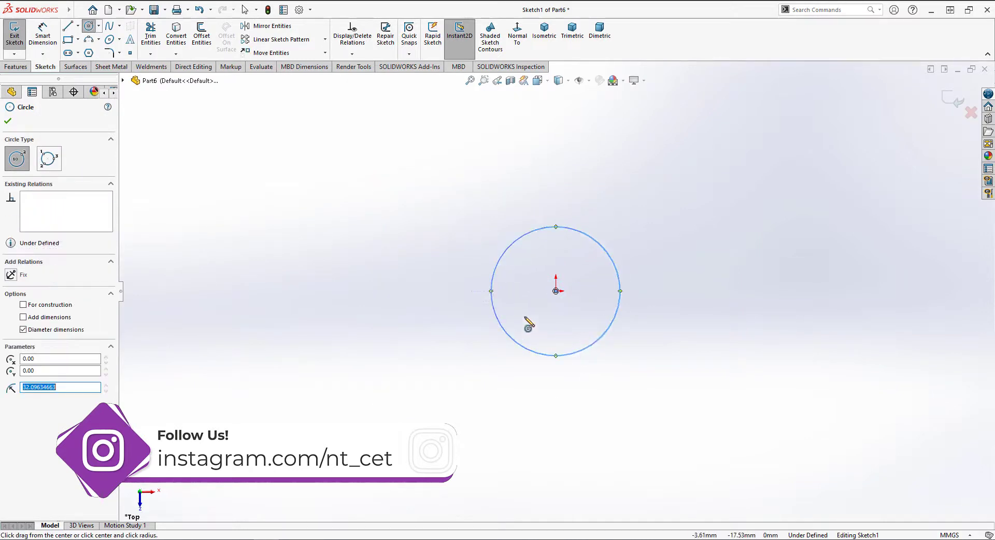
click(556, 290)
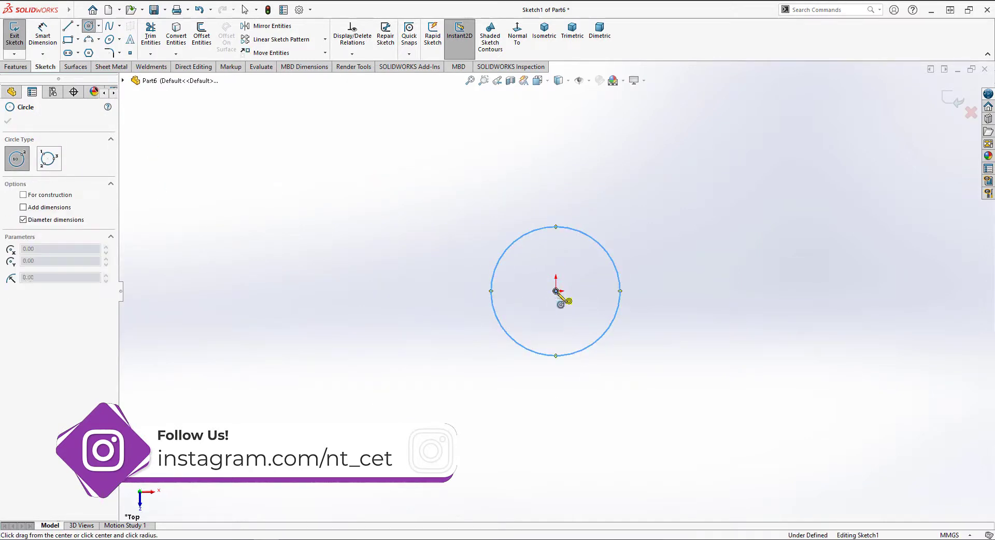
click(575, 322)
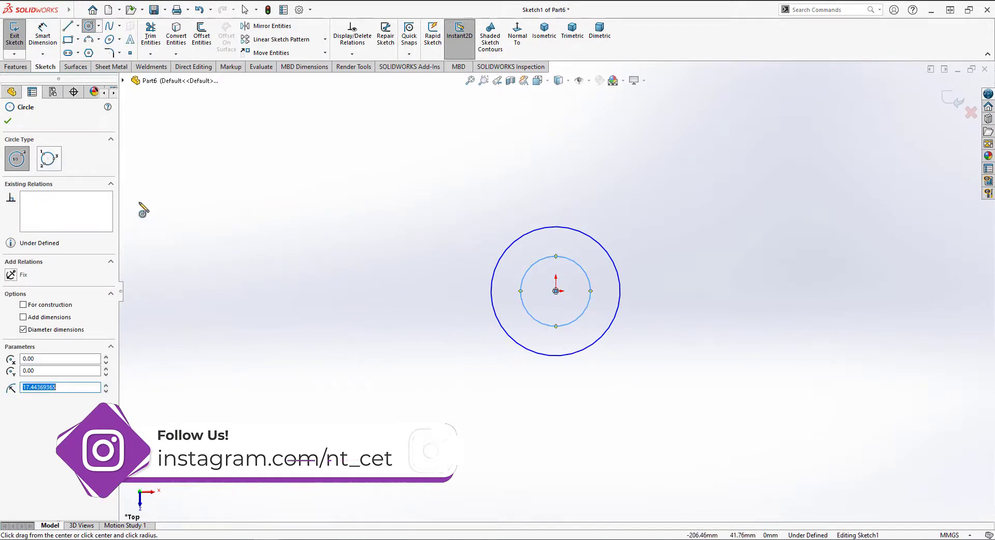
key(Escape)
Step: Dimension the inner circle's diameter and set it to 50 mm
click(43, 34)
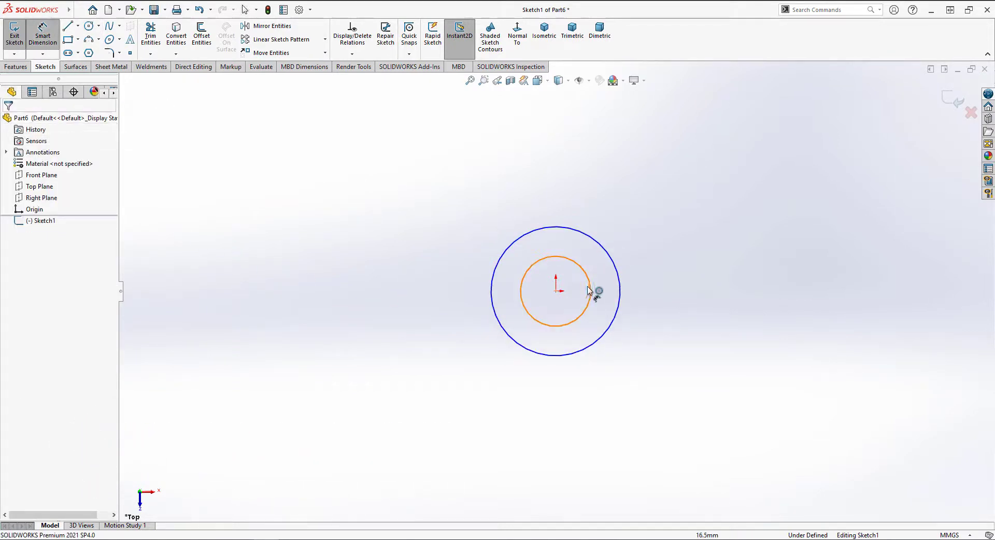
click(585, 272)
click(693, 238)
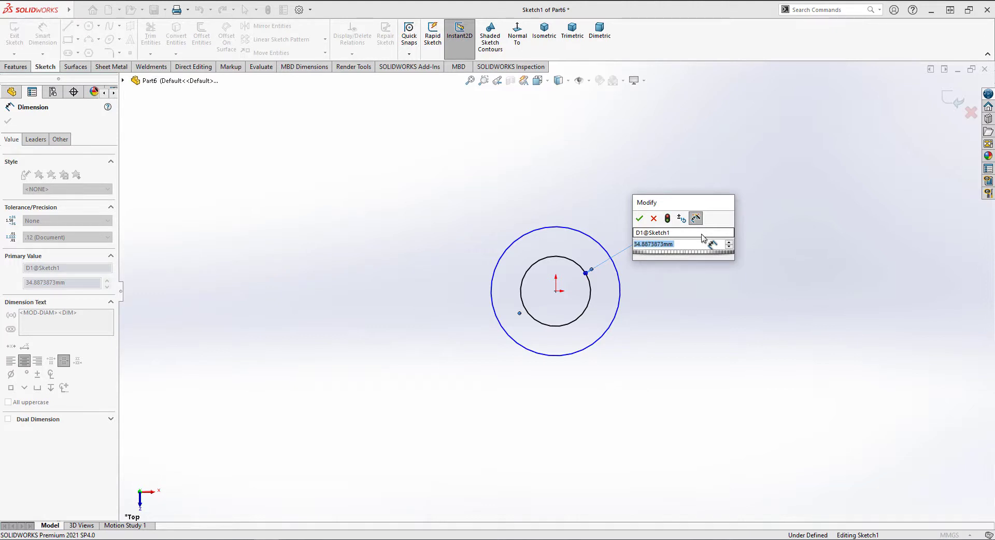
text(50)
key(Return)
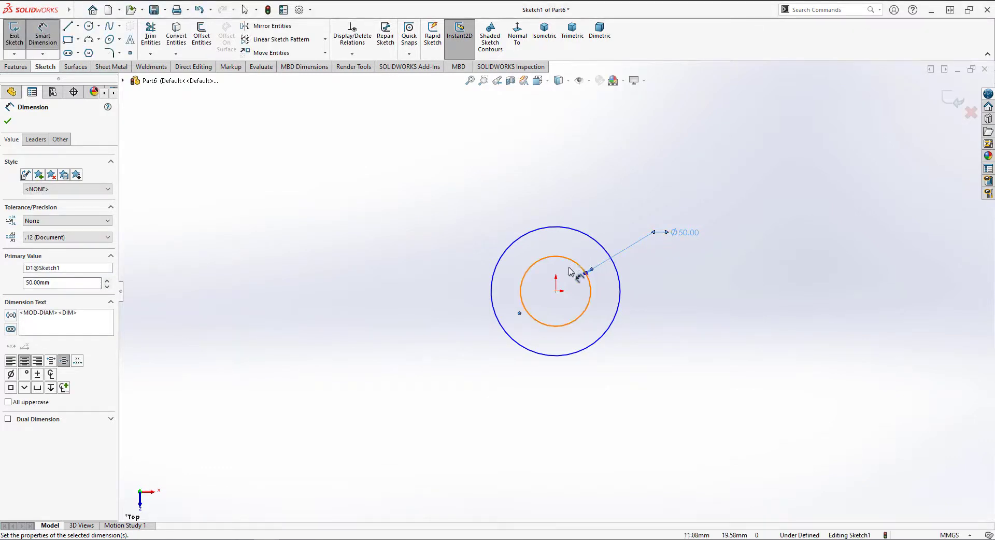
Step: Dimension the outer circle's diameter and set it to 90 mm
click(579, 233)
click(635, 185)
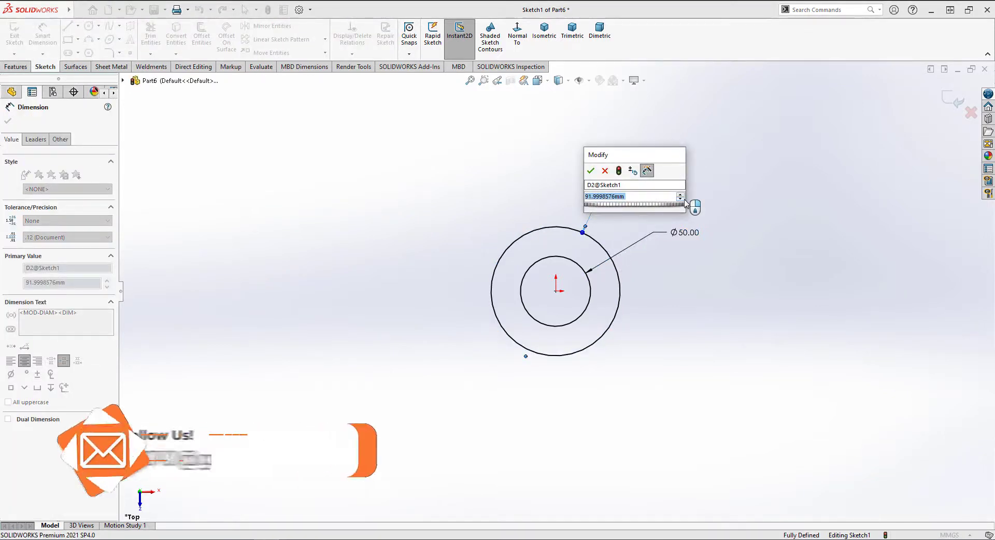
text(9)
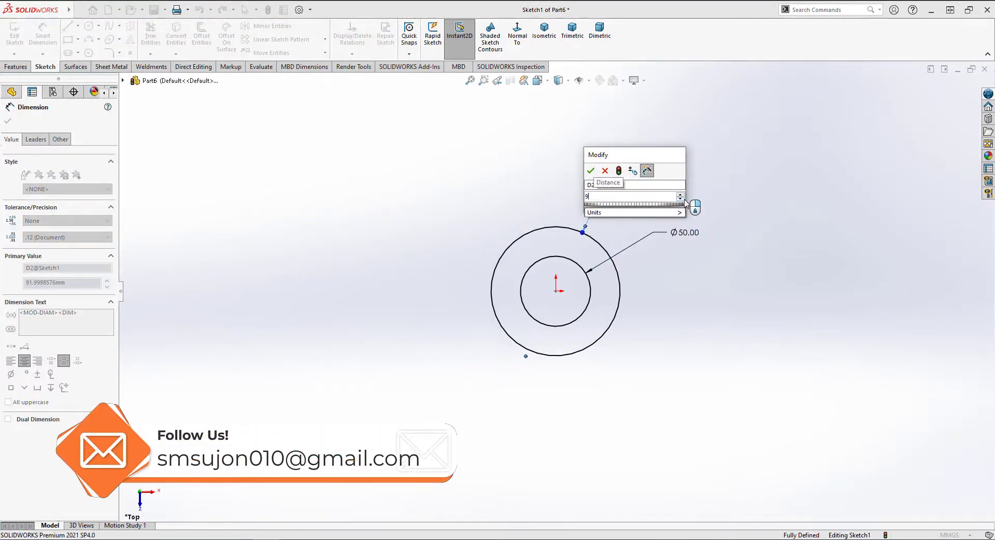
text(0)
key(Return)
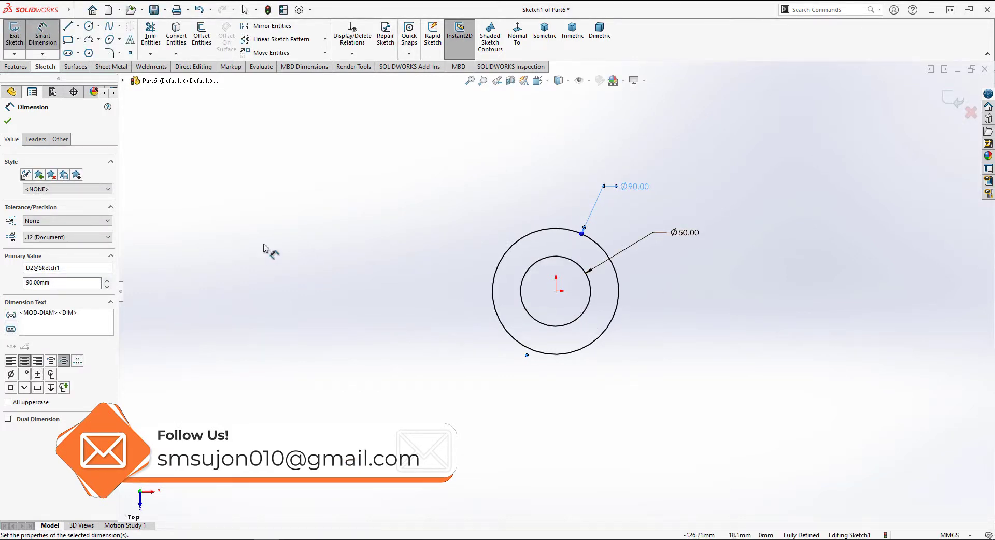
click(8, 121)
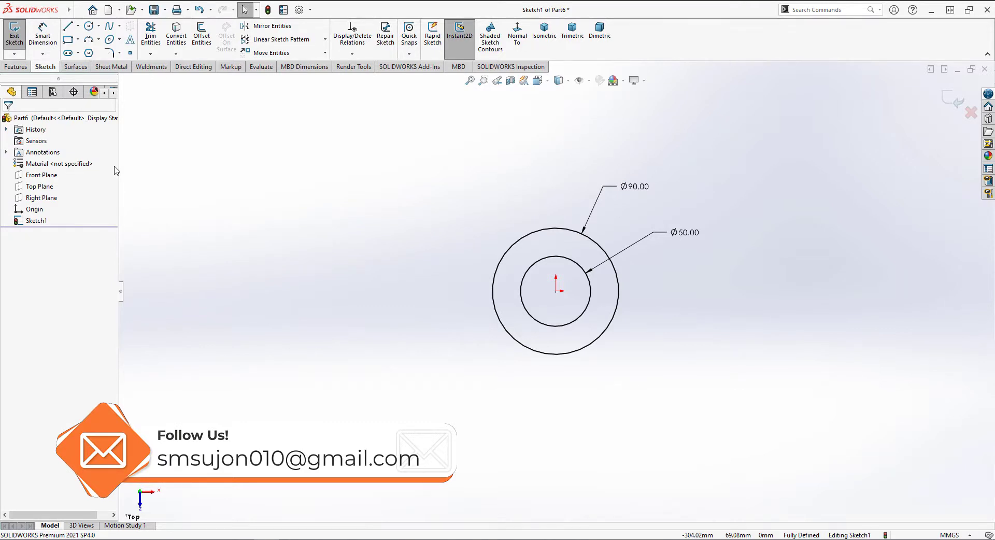
Step: Extrude the ring profile as a blind boss with a depth of 20 mm
click(17, 67)
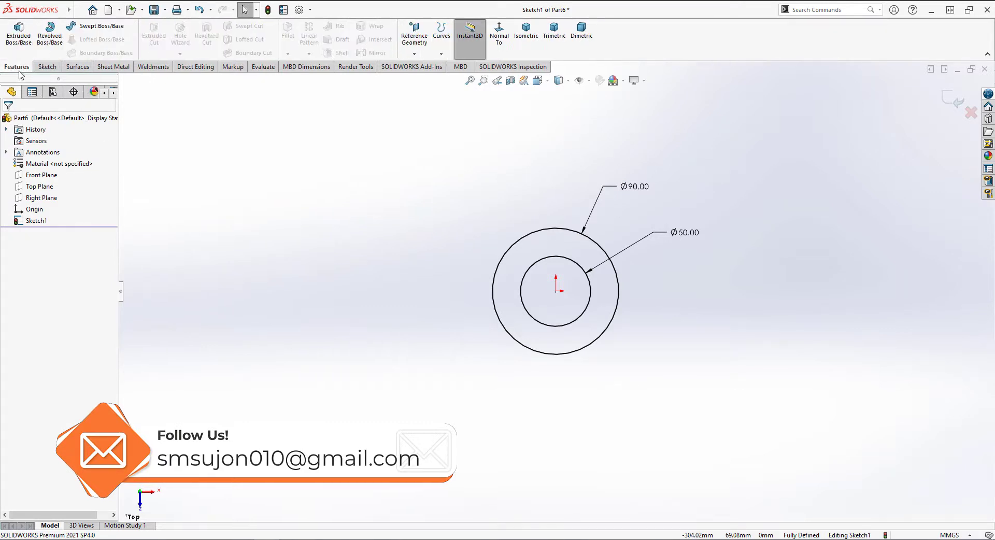
click(18, 34)
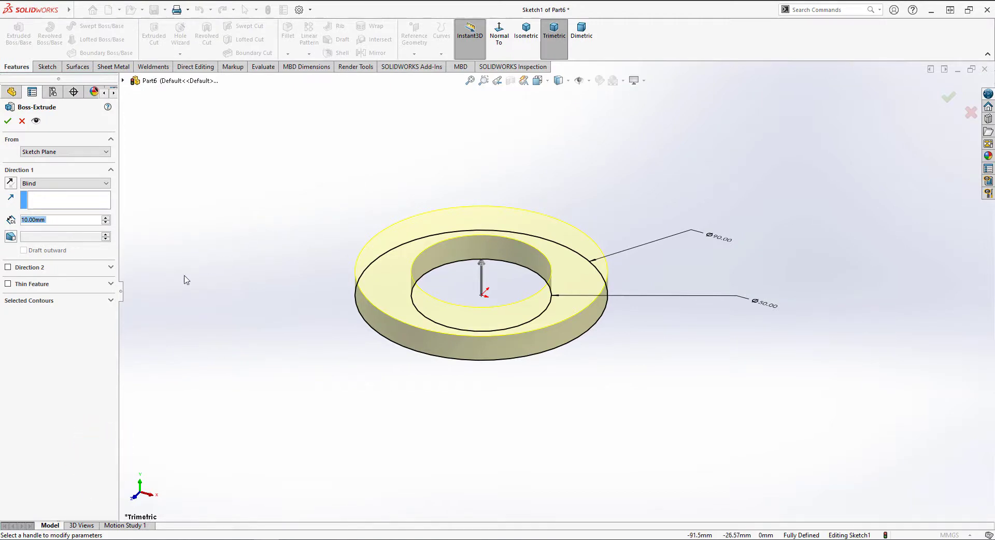
drag(28, 222, 16, 222)
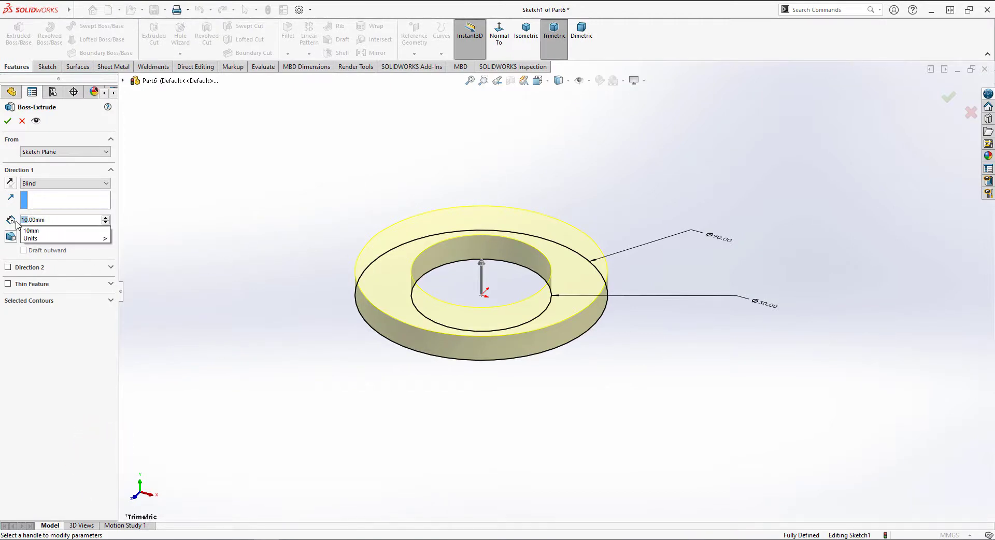
text(20)
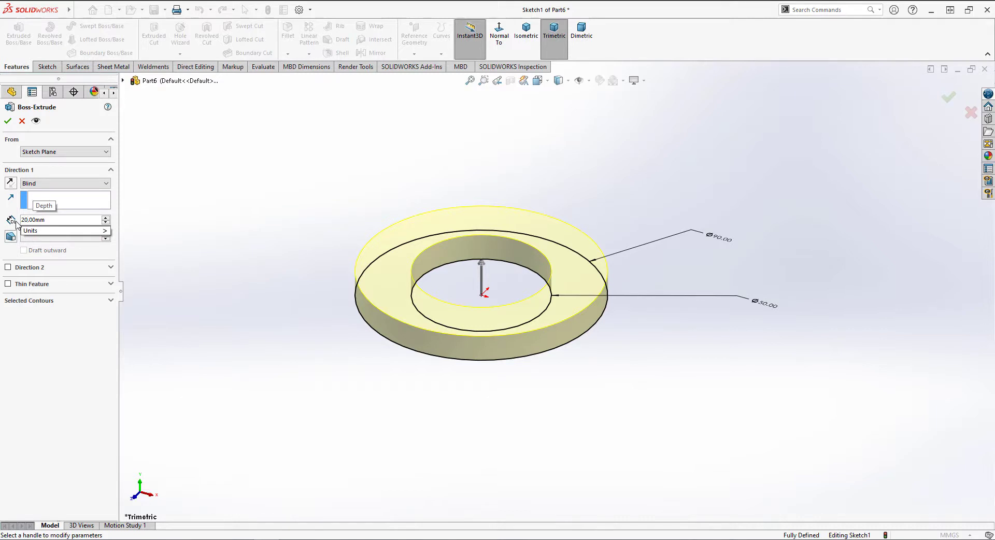
key(Return)
click(7, 120)
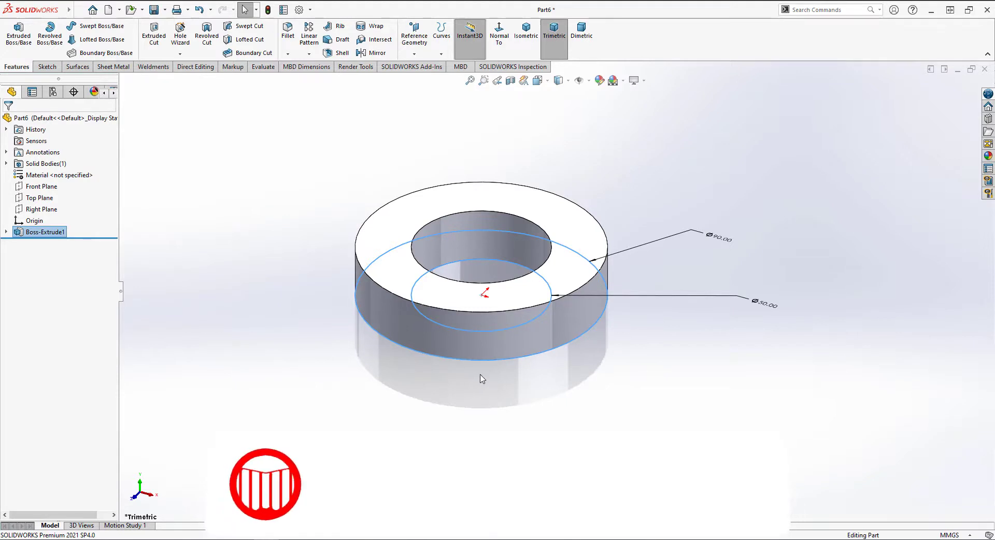
Step: Start a sketch on the ring's bottom face and draw a circle about 44 mm in diameter centred on the origin
middle_drag(620, 388, 515, 253)
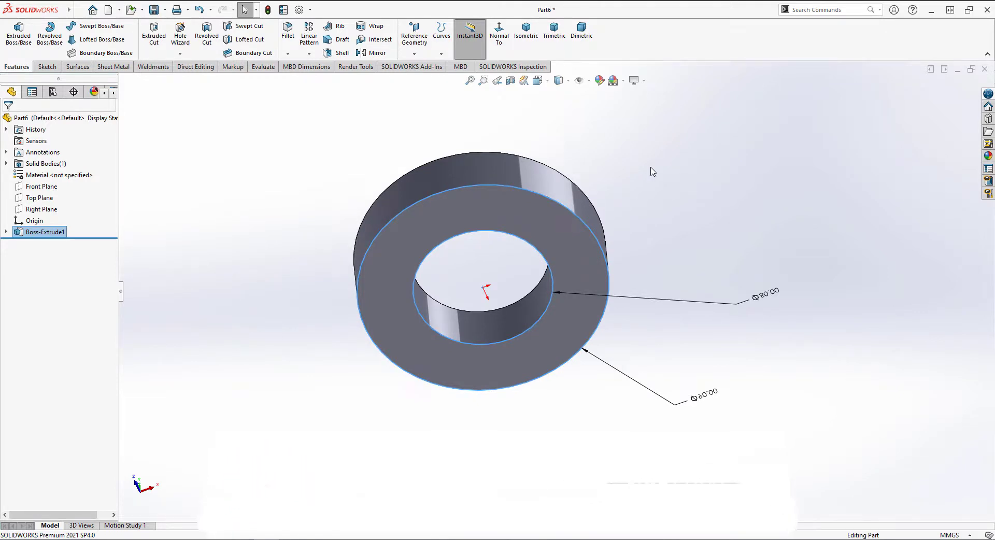
click(538, 228)
click(584, 197)
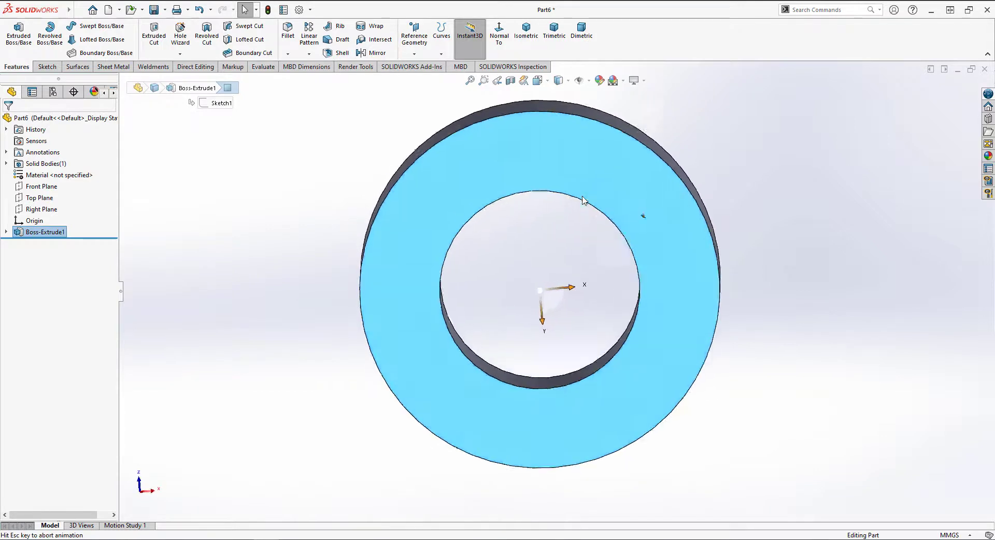
click(582, 197)
click(89, 27)
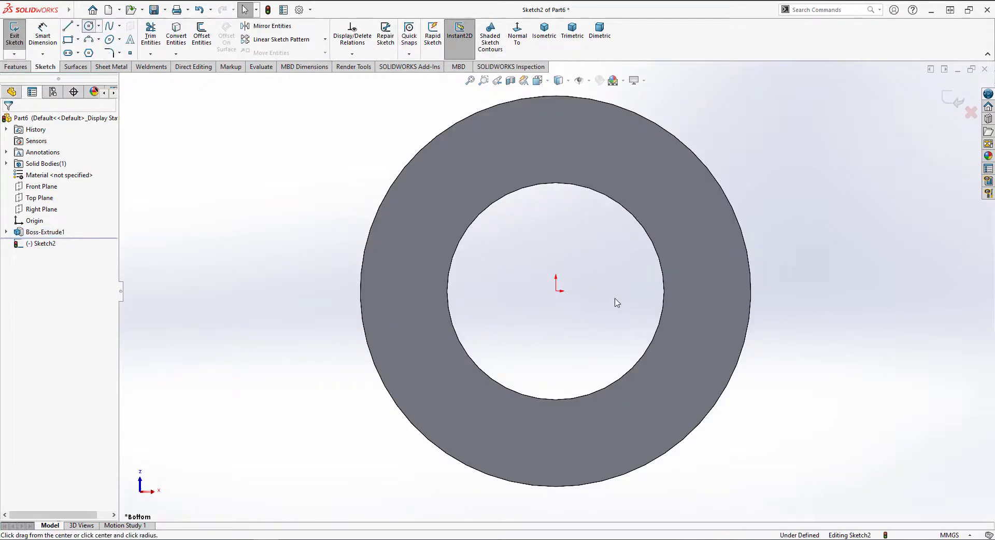
click(556, 292)
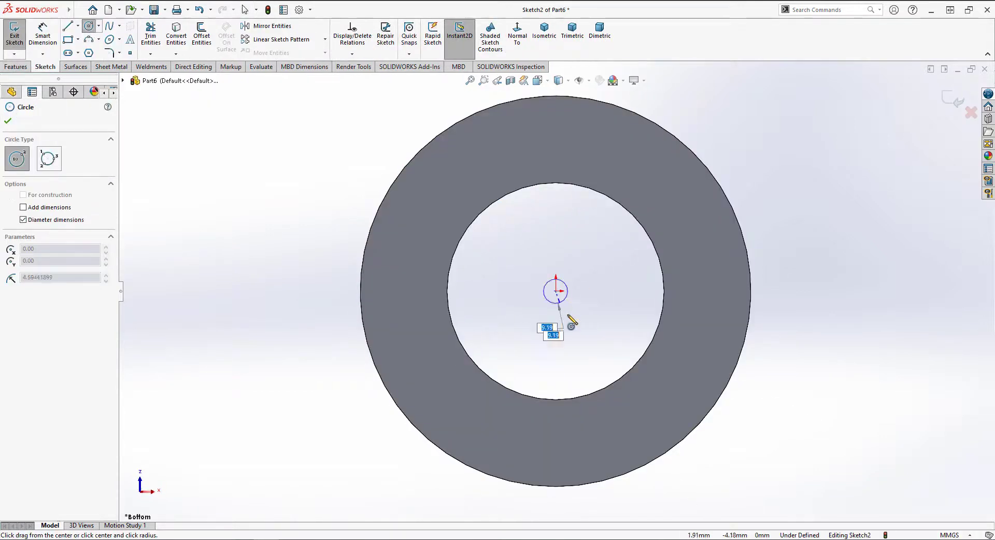
click(623, 360)
key(Escape)
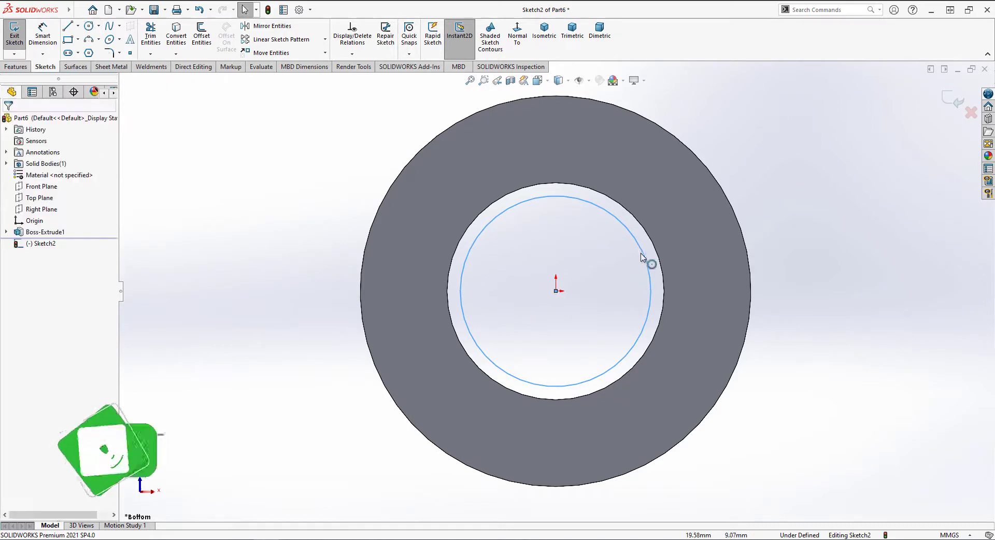
Step: Dimension the new circle inside the bore and set its diameter to 45 mm
click(42, 34)
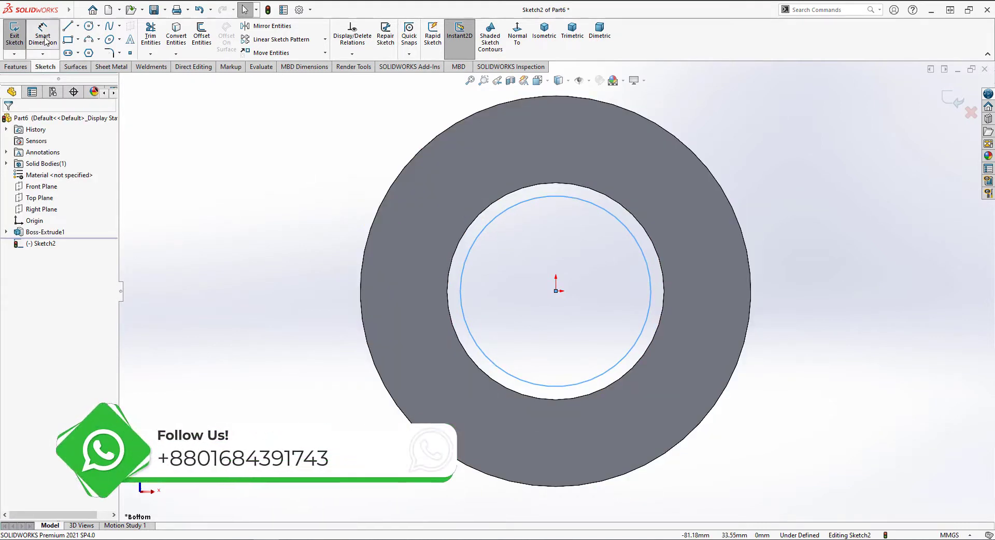
click(624, 228)
click(806, 306)
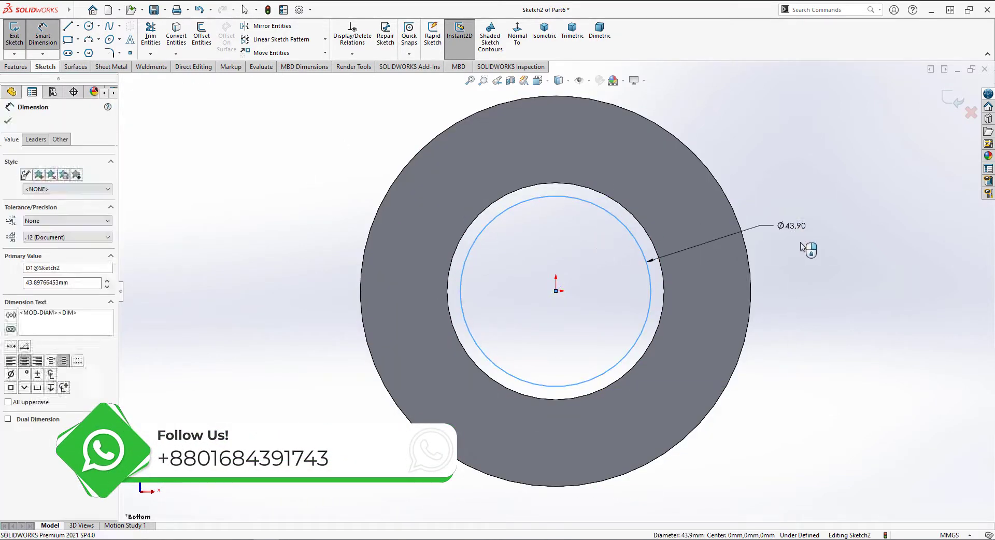
text(45)
key(Return)
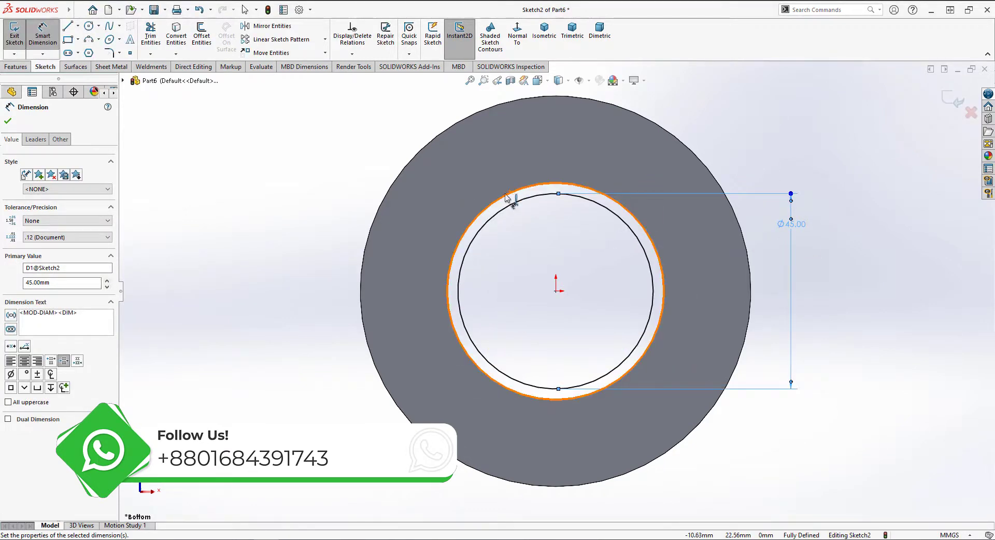
Step: Convert the ring's bore edge into a circle of the bottom-face sketch
click(46, 36)
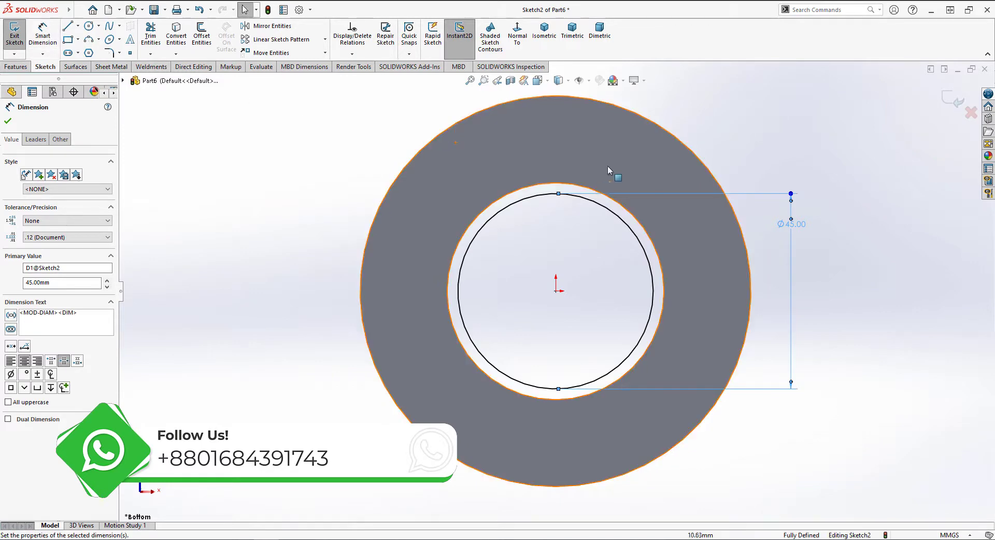
click(591, 191)
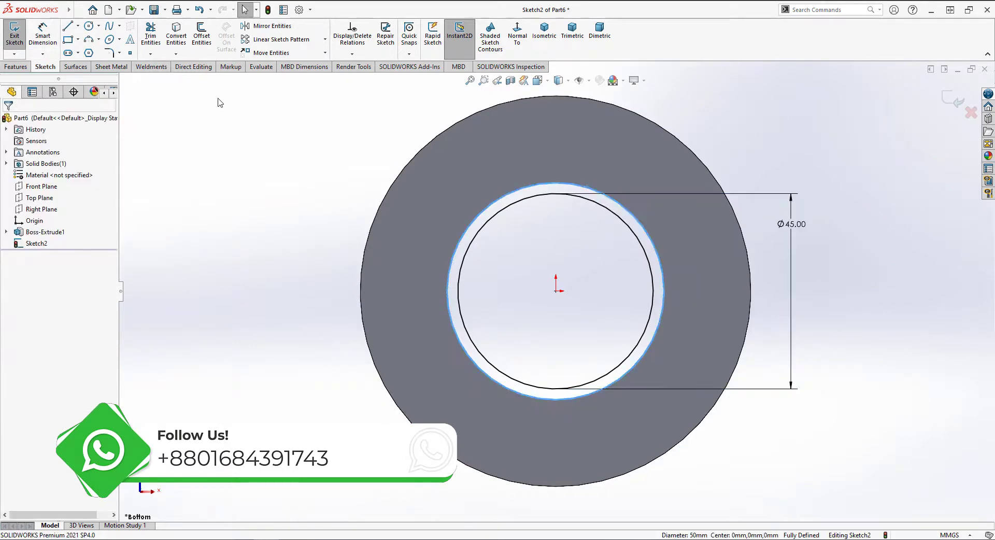
key(Escape)
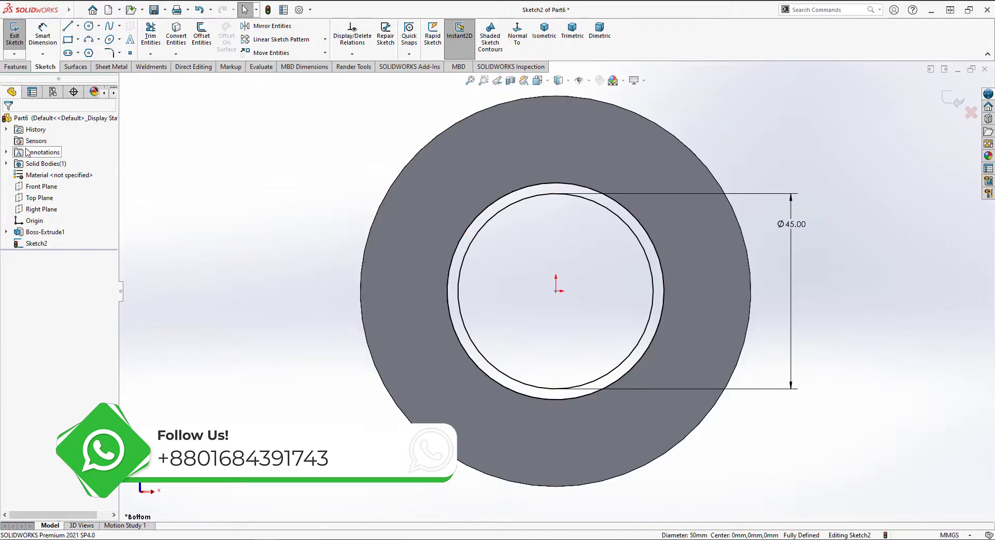
Step: Extrude the thin ring profile on the flange's bottom face as a blind boss with a depth of 60 mm
click(15, 67)
click(19, 33)
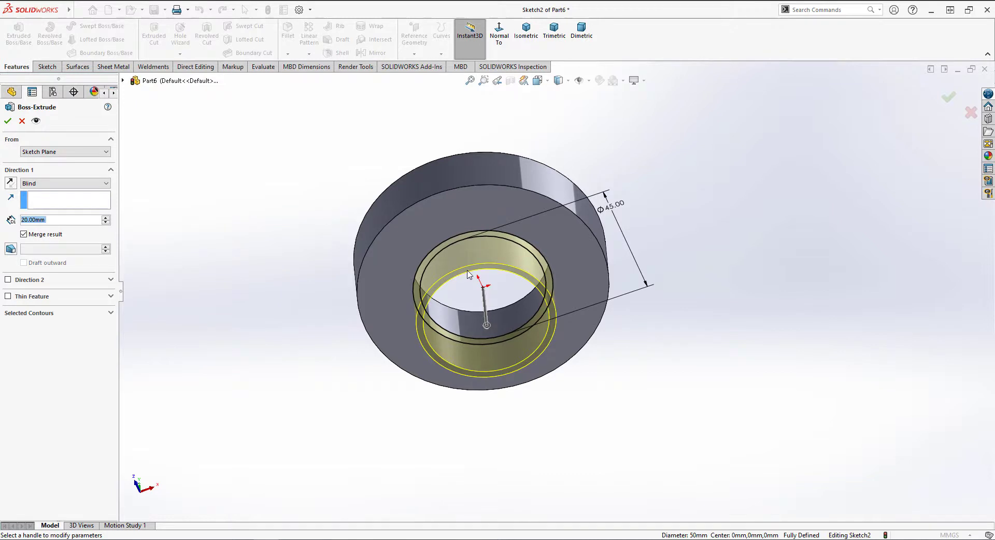
click(25, 219)
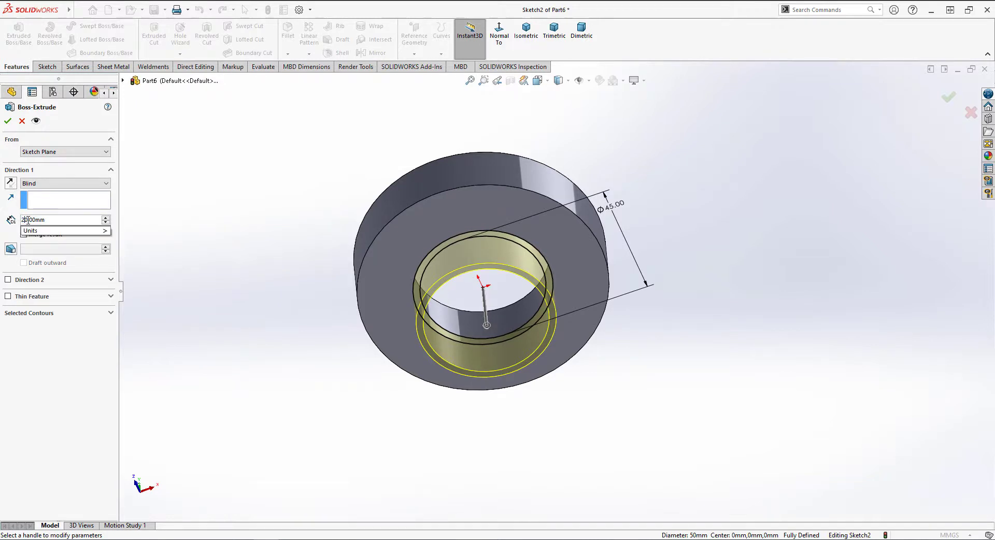
key(BackSpace)
text(6)
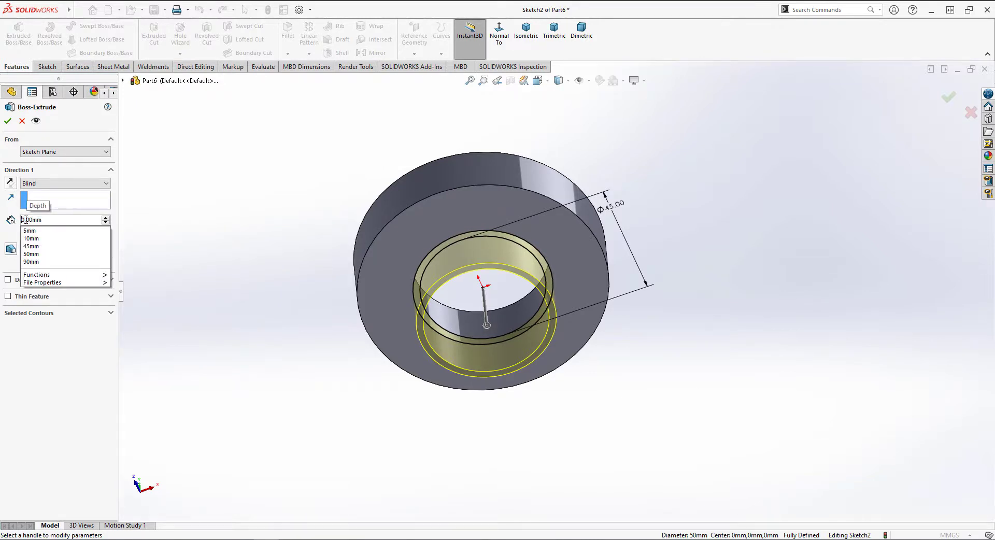
key(Return)
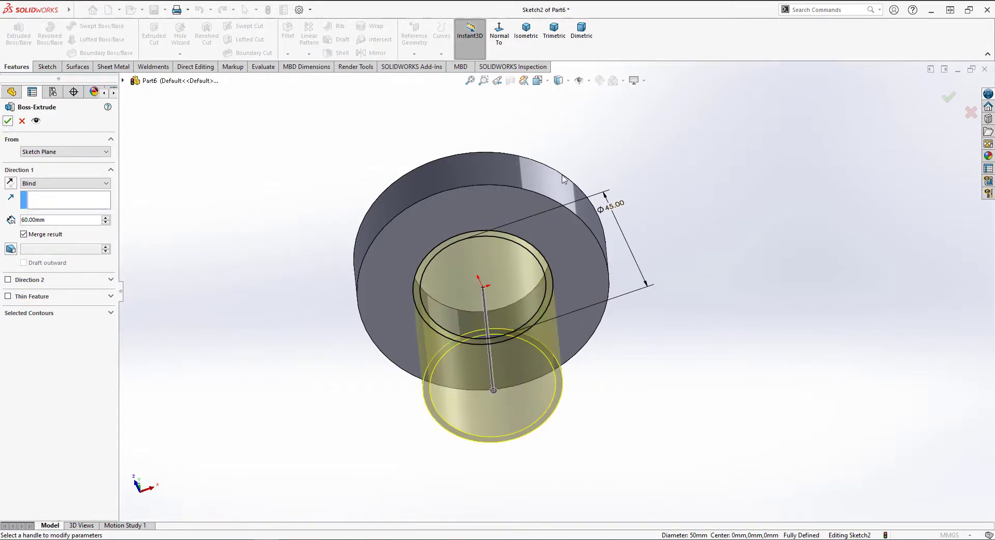
click(8, 122)
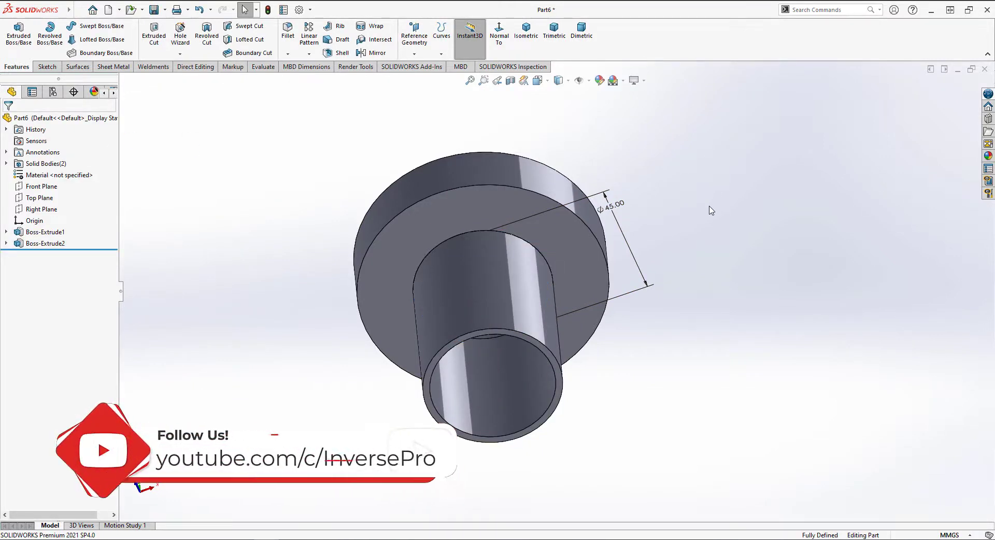
Step: Start a sketch on the flange's bottom face and draw a construction circle about 73 mm in diameter centred on the origin
click(490, 207)
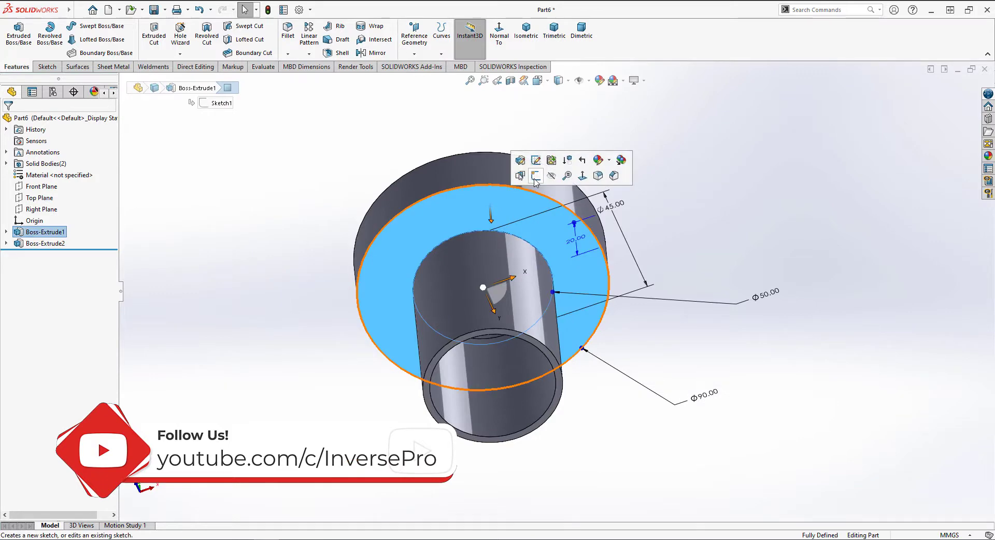
click(536, 175)
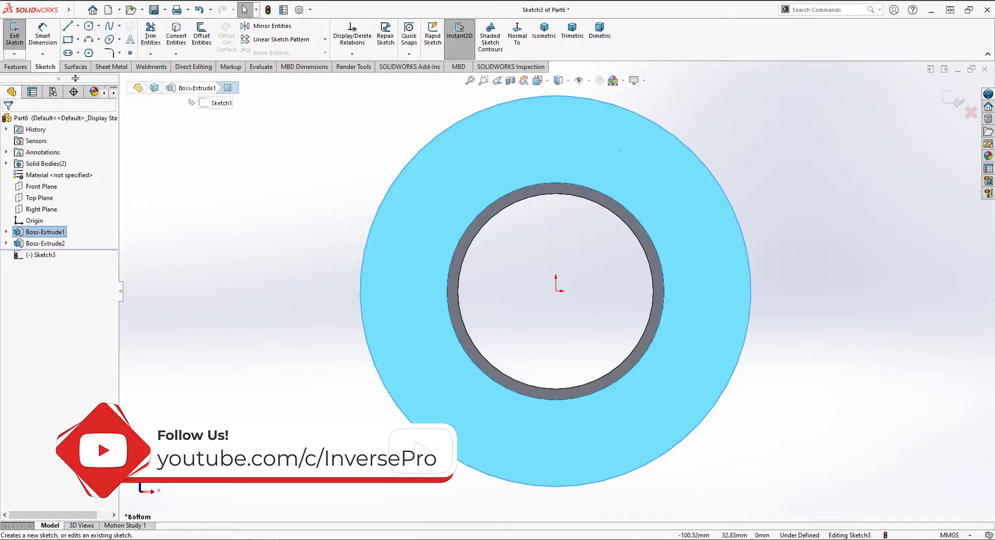
click(89, 25)
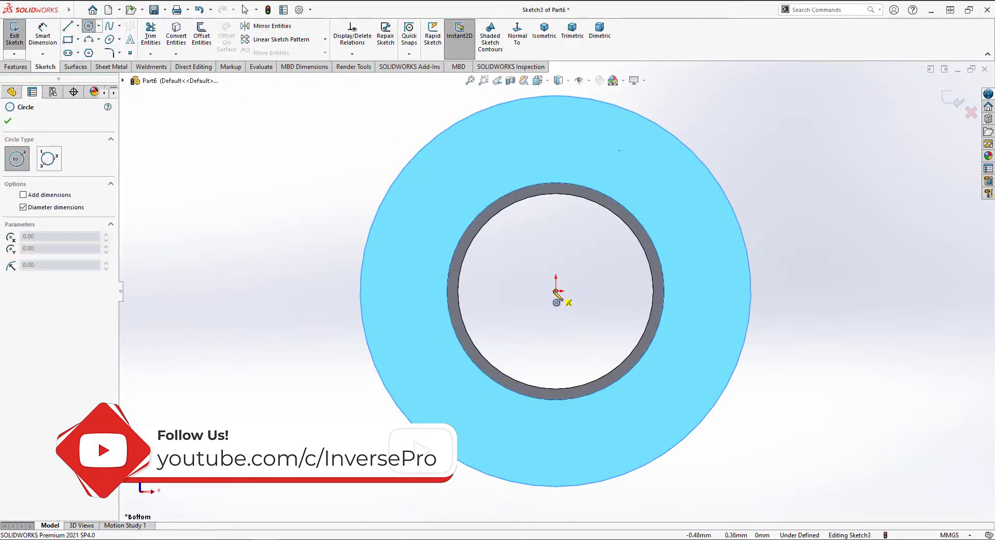
click(556, 291)
click(659, 411)
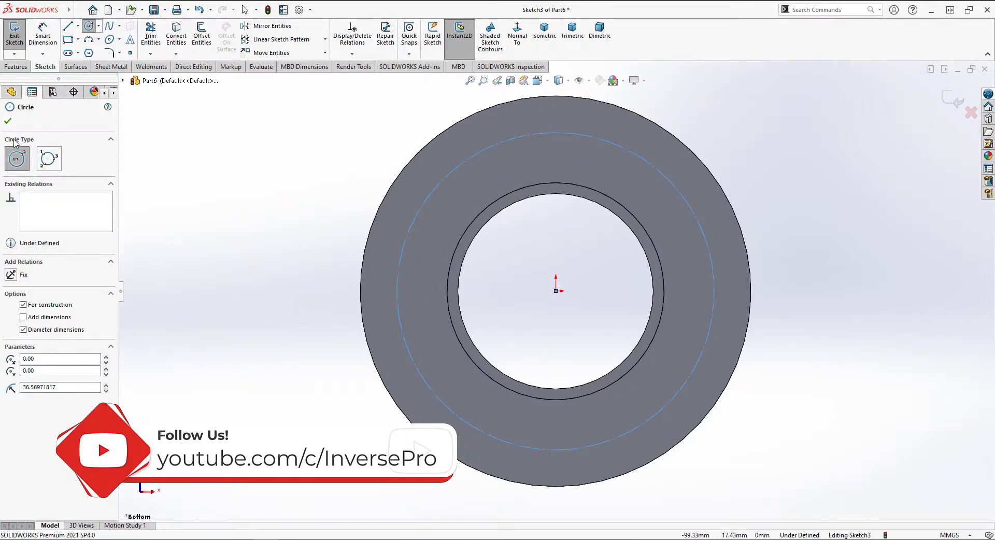
click(8, 122)
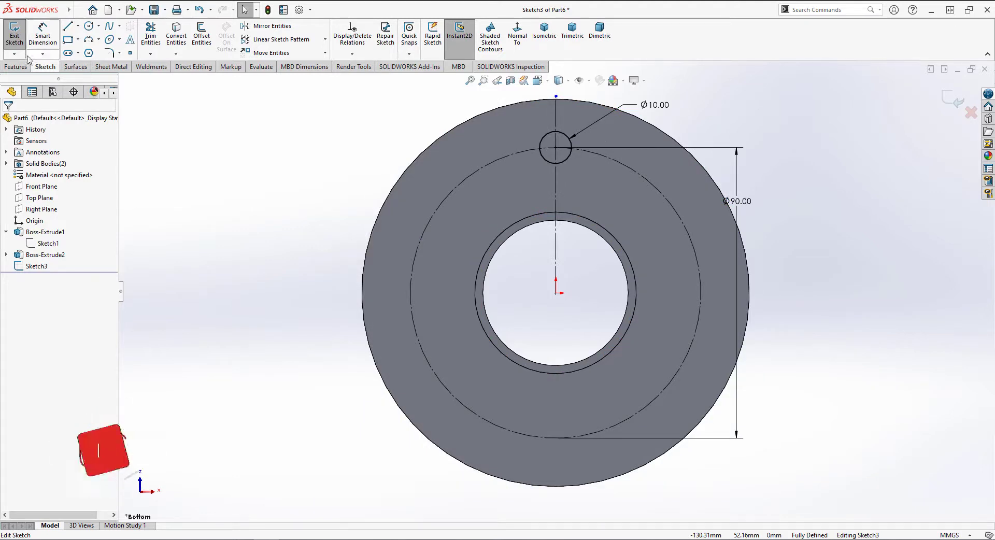
Step: Cut the 10 mm circle through the flange using Extruded Cut with the Through All end condition
click(16, 67)
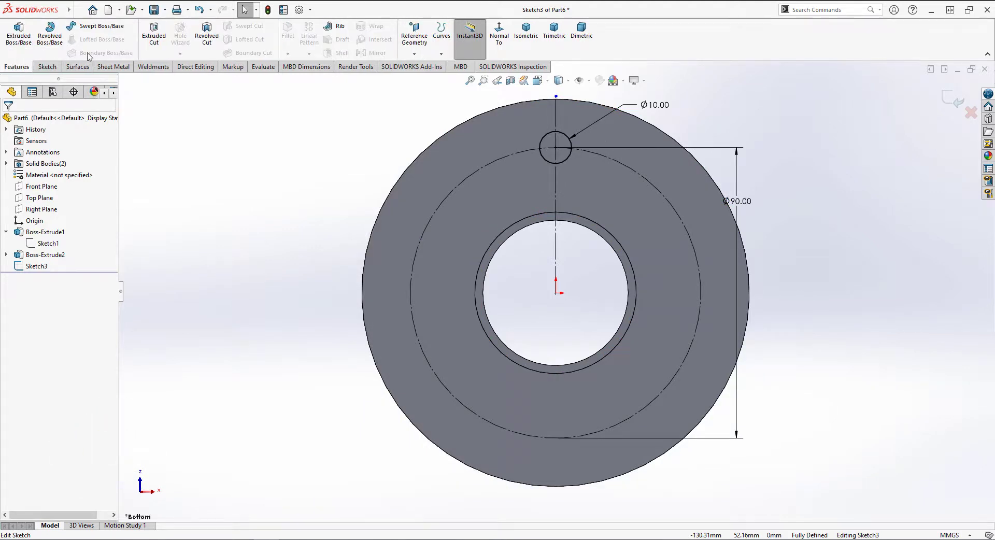
click(155, 42)
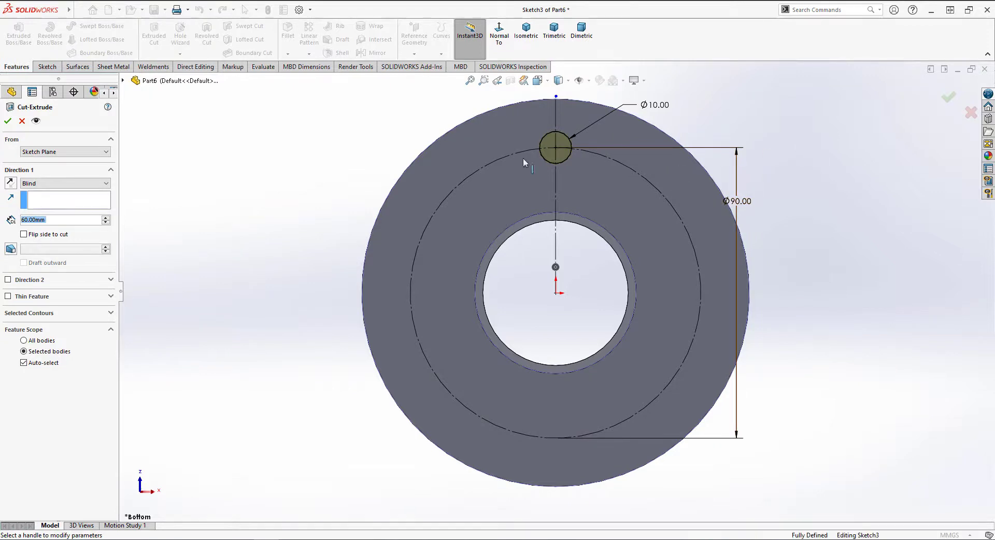
click(526, 30)
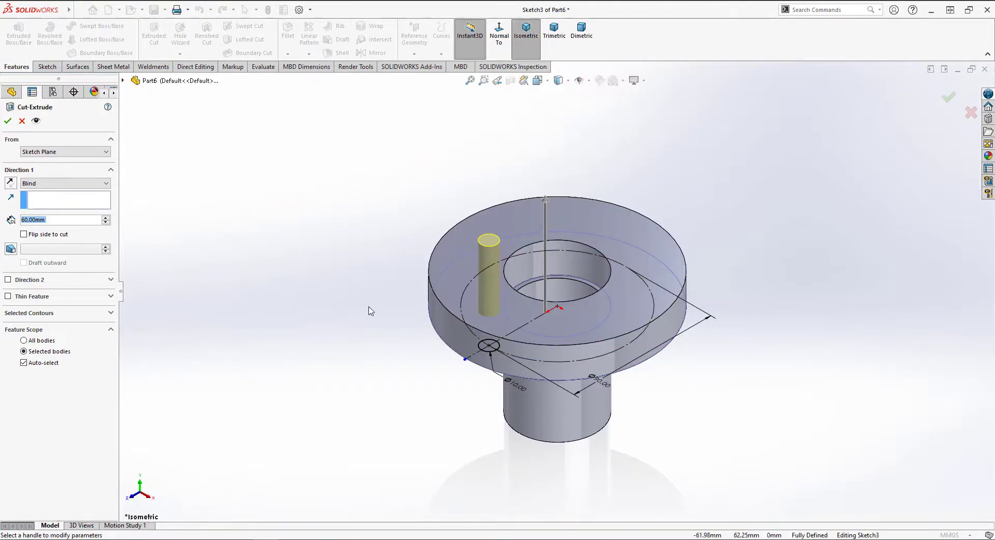
click(27, 220)
right_click(29, 220)
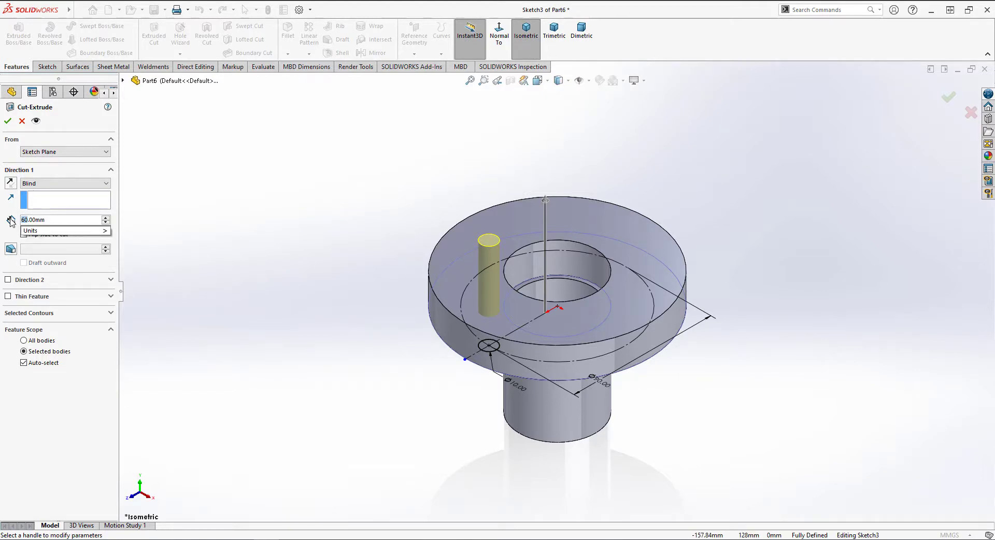
text(20)
click(9, 206)
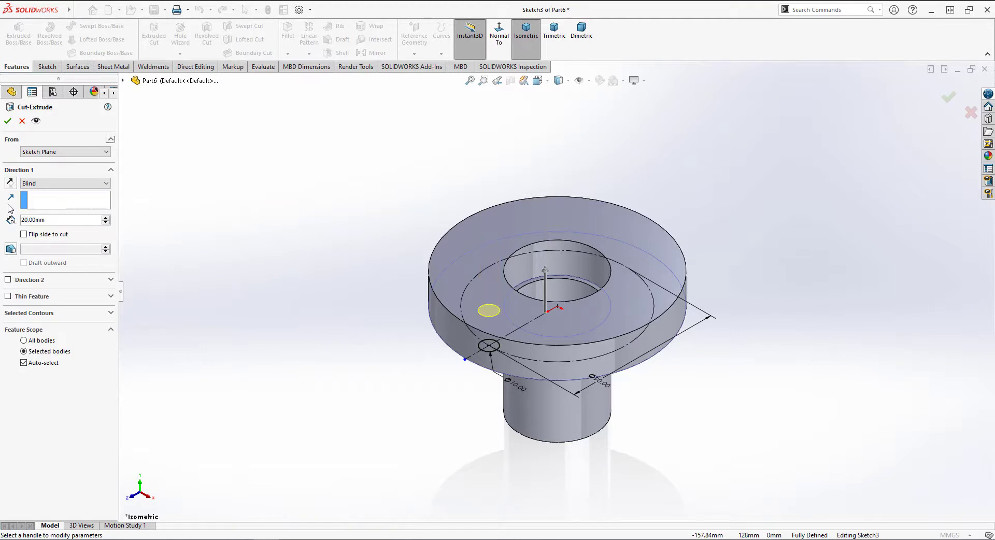
click(32, 183)
click(49, 200)
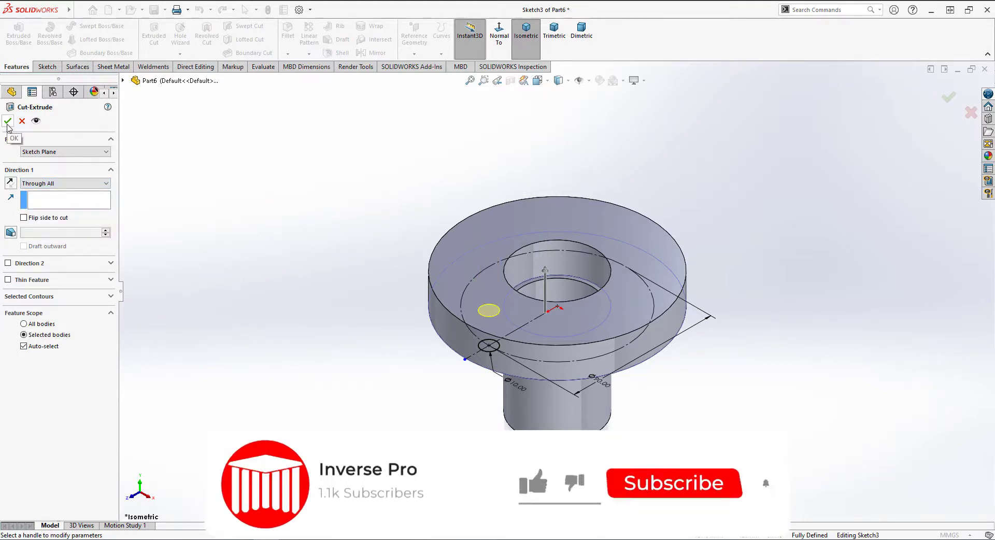
click(8, 121)
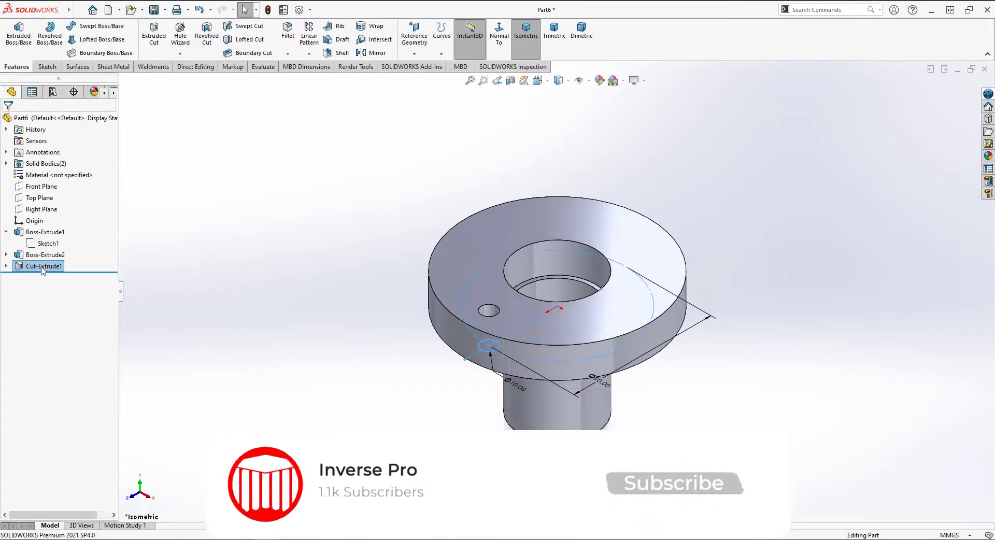
Step: Edit the hole cut's sketch and add a circular sketch pattern of the 10 mm circle with 6 equally spaced instances over 360 degrees
click(7, 267)
click(49, 278)
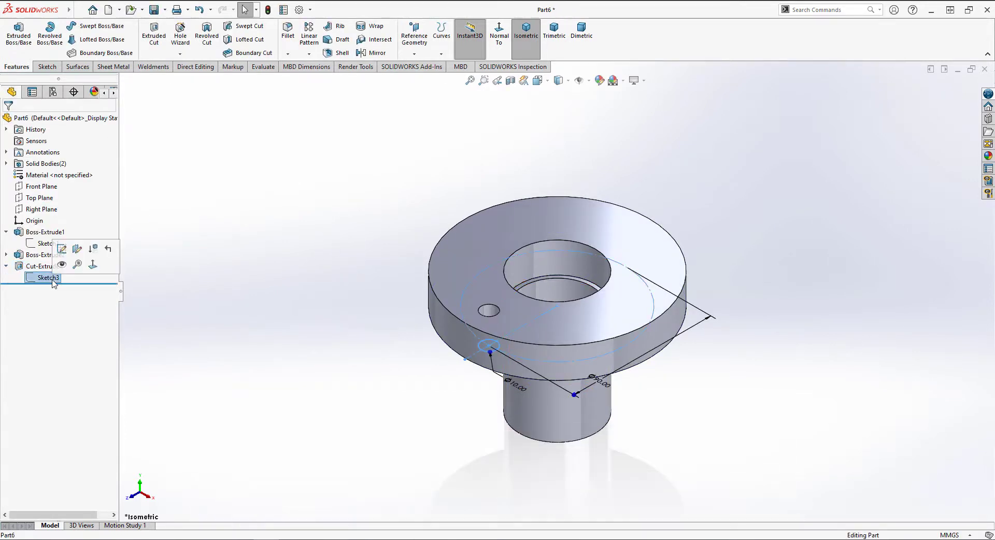
click(62, 250)
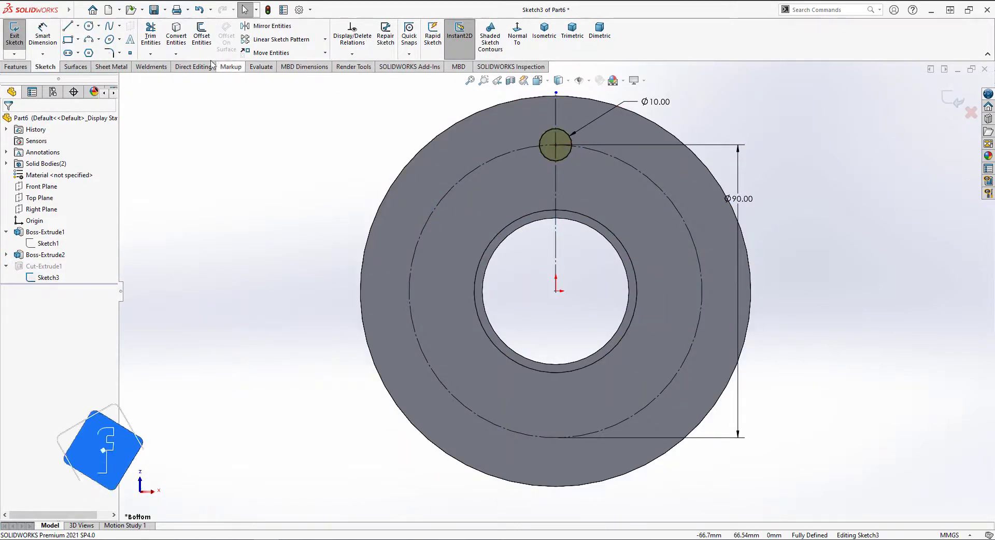
click(325, 39)
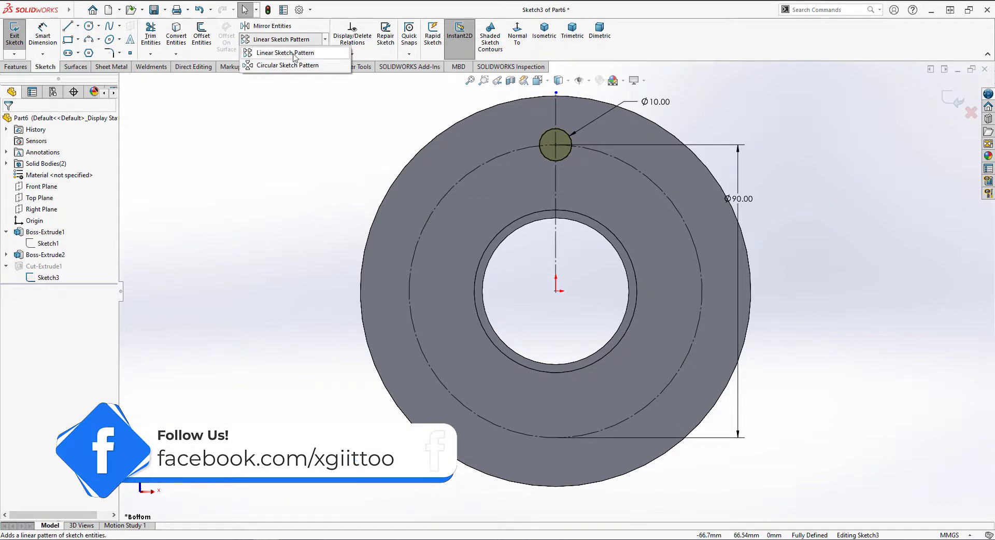
click(289, 66)
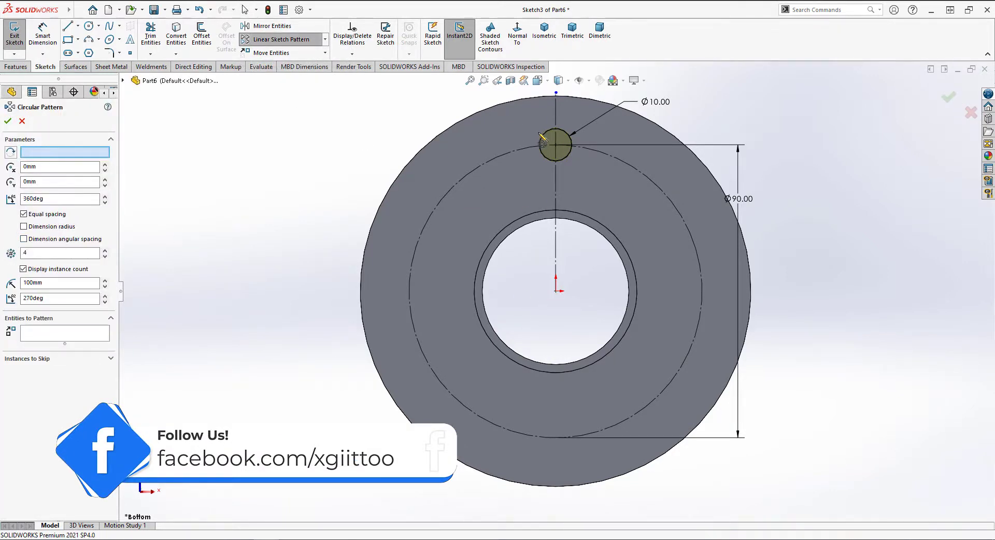
click(563, 138)
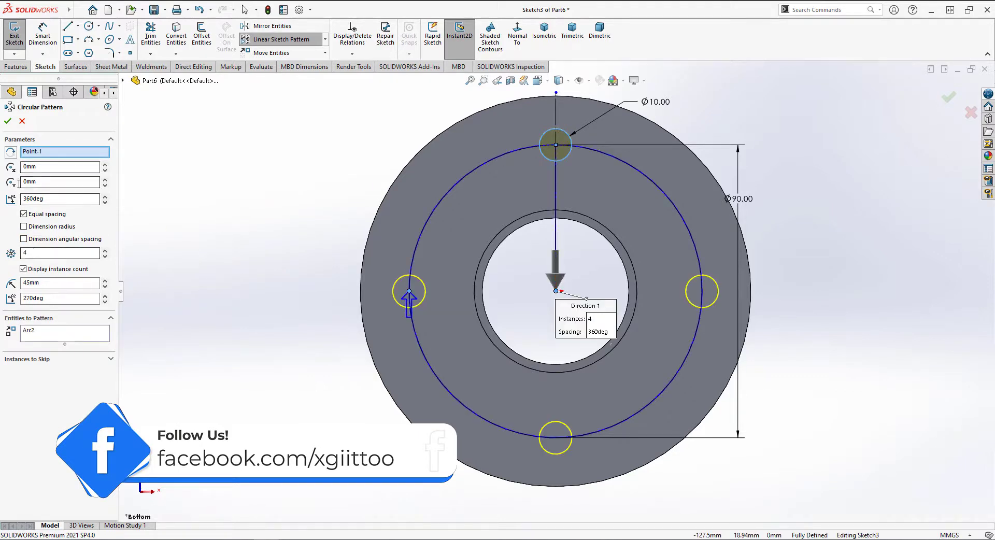
double_click(24, 253)
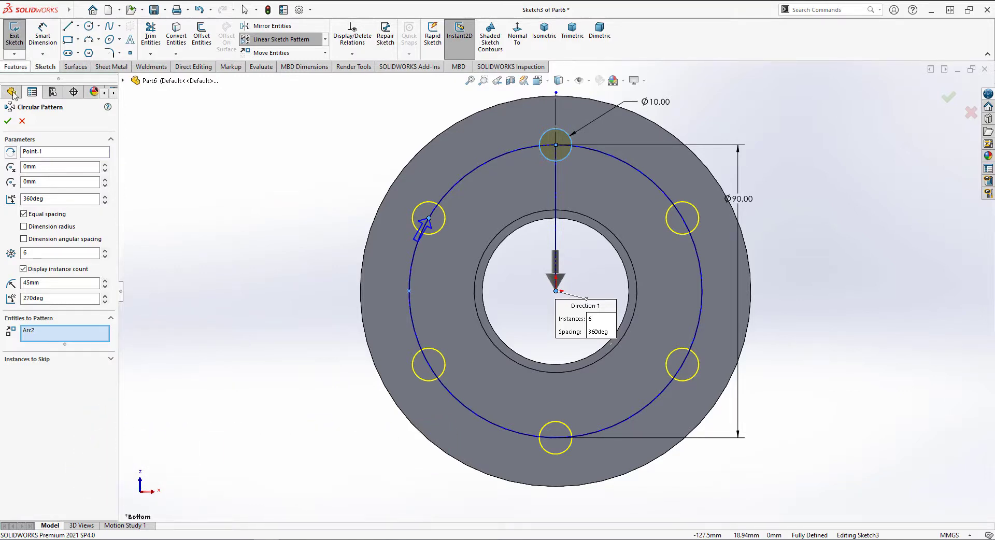
click(8, 120)
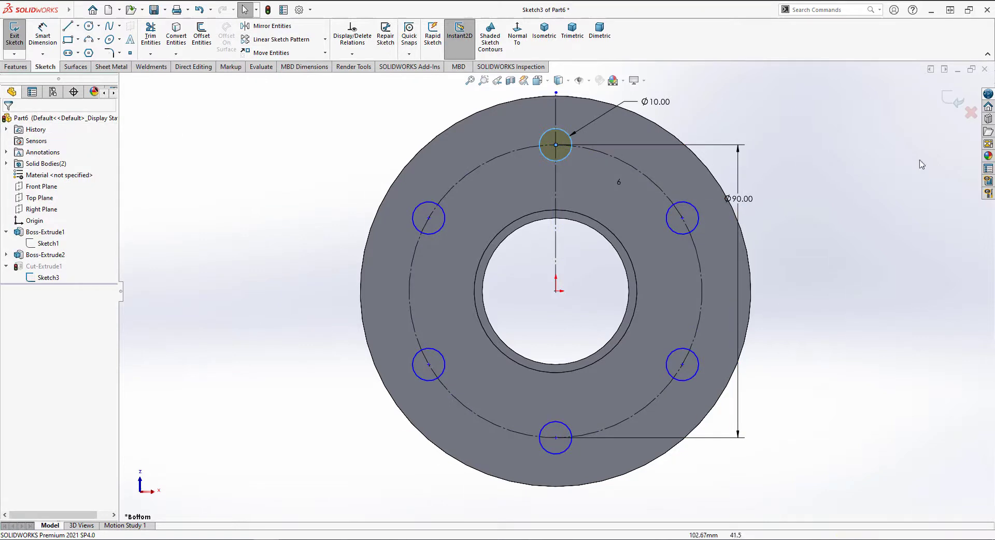
click(953, 100)
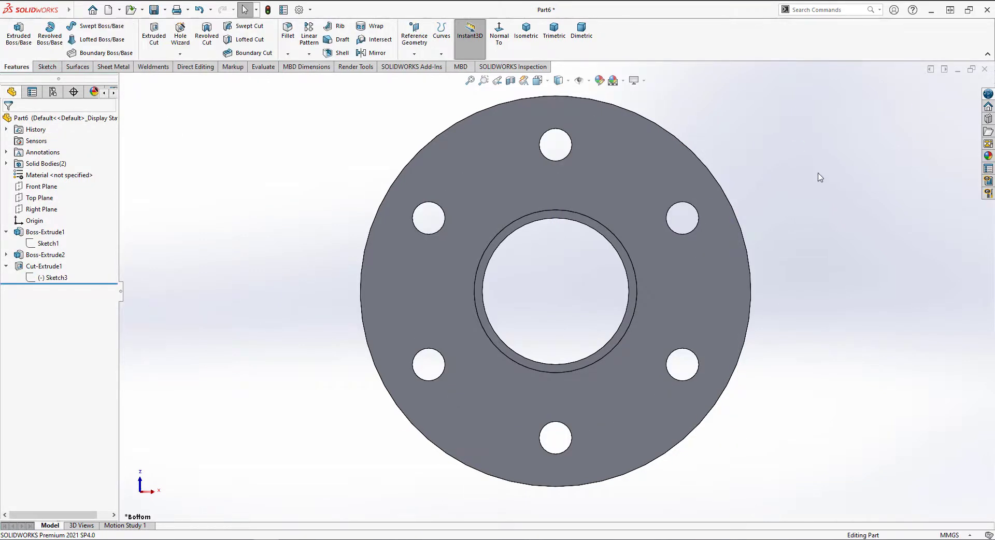
Step: Start a chamfer and try to set its distance to 2.5 mm
middle_drag(826, 197, 753, 162)
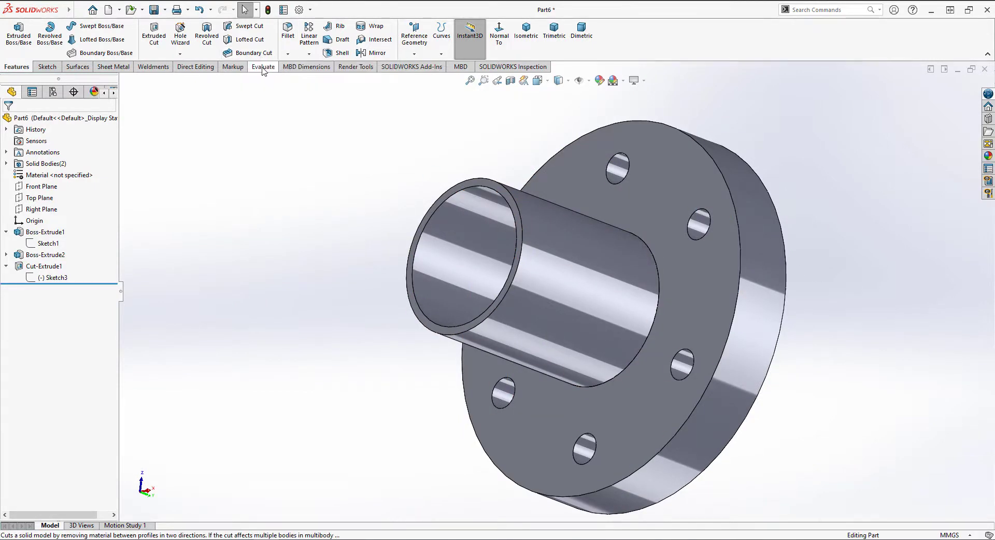
click(288, 54)
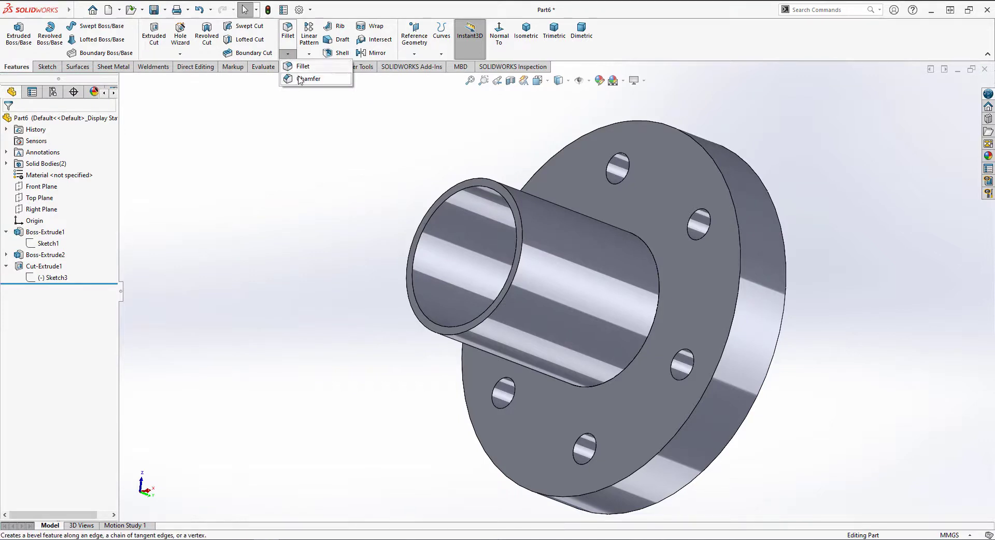
click(511, 240)
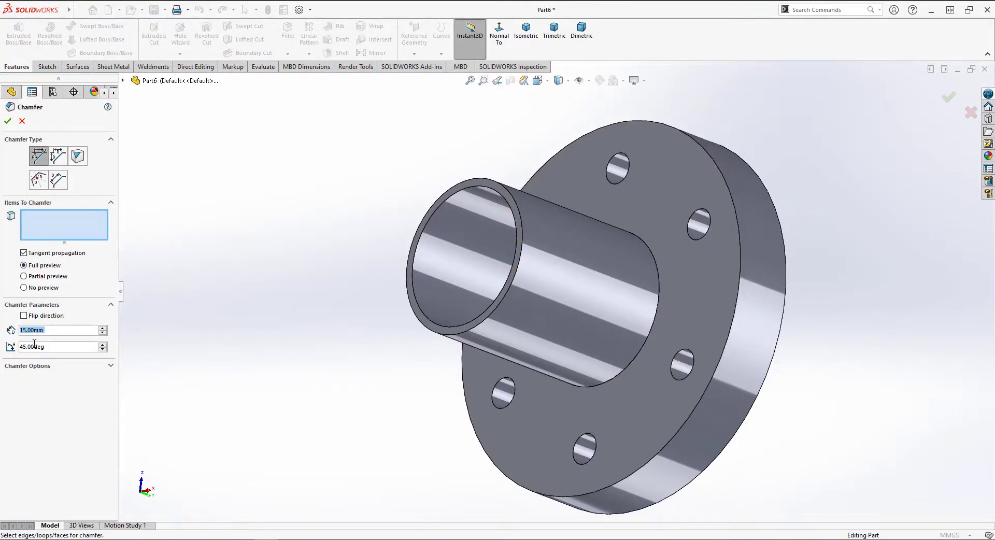
right_click(25, 332)
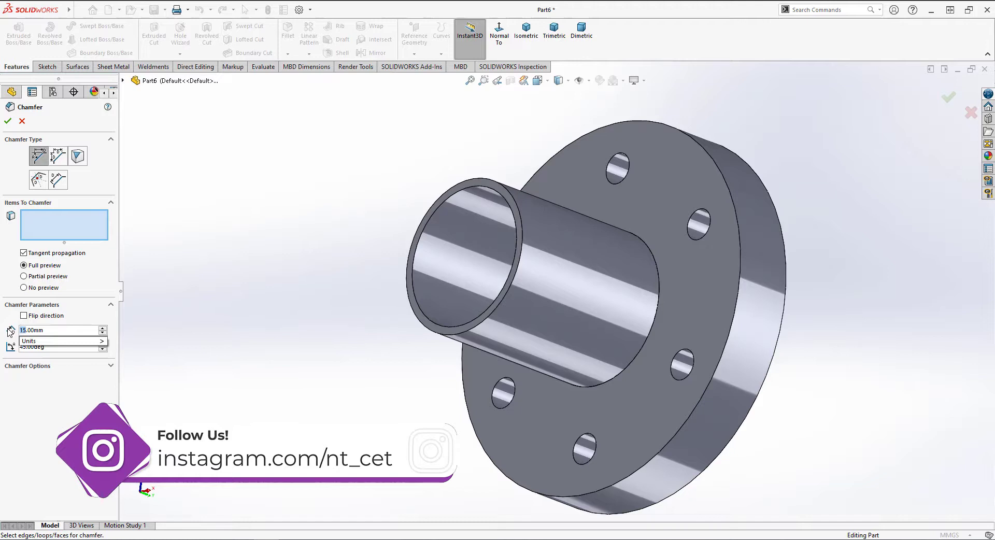
text(2.5)
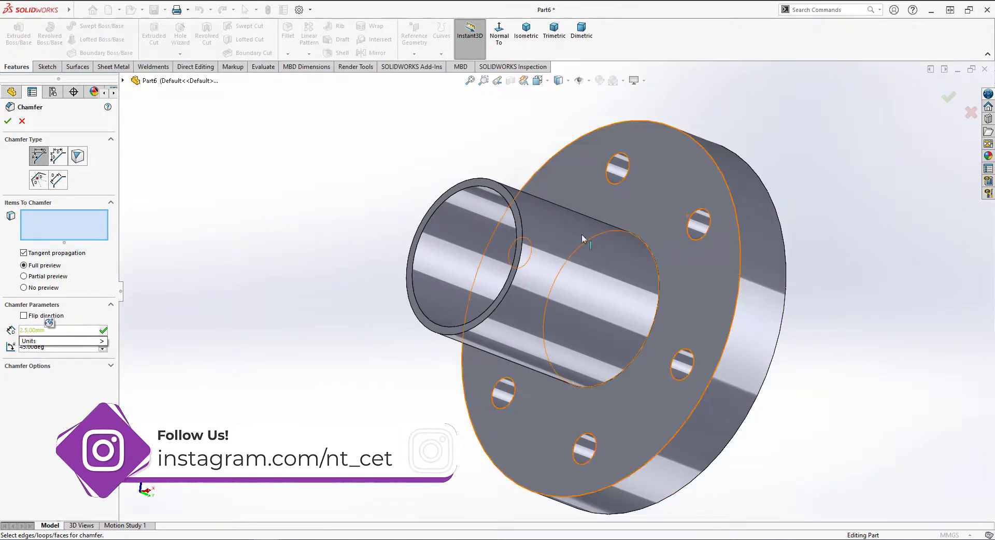
click(520, 233)
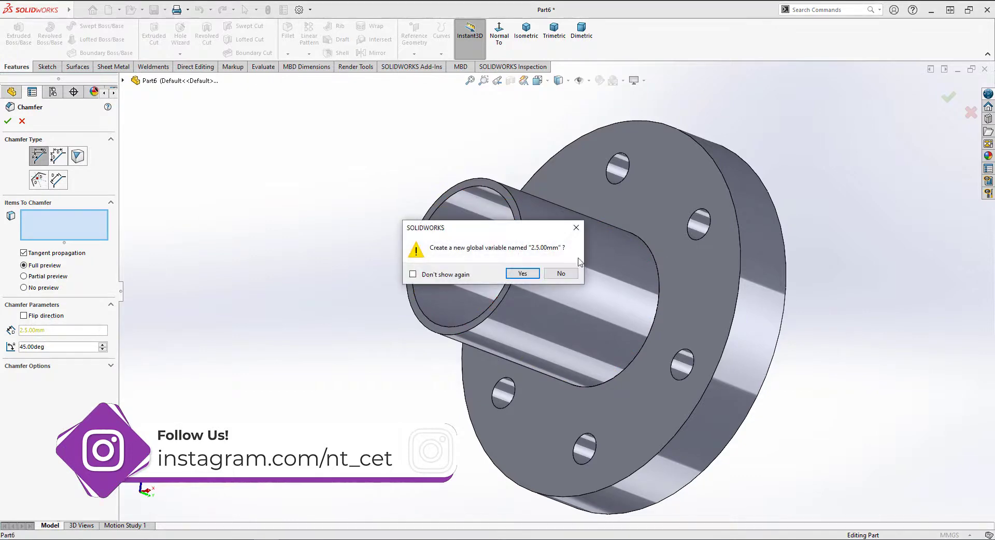
click(552, 273)
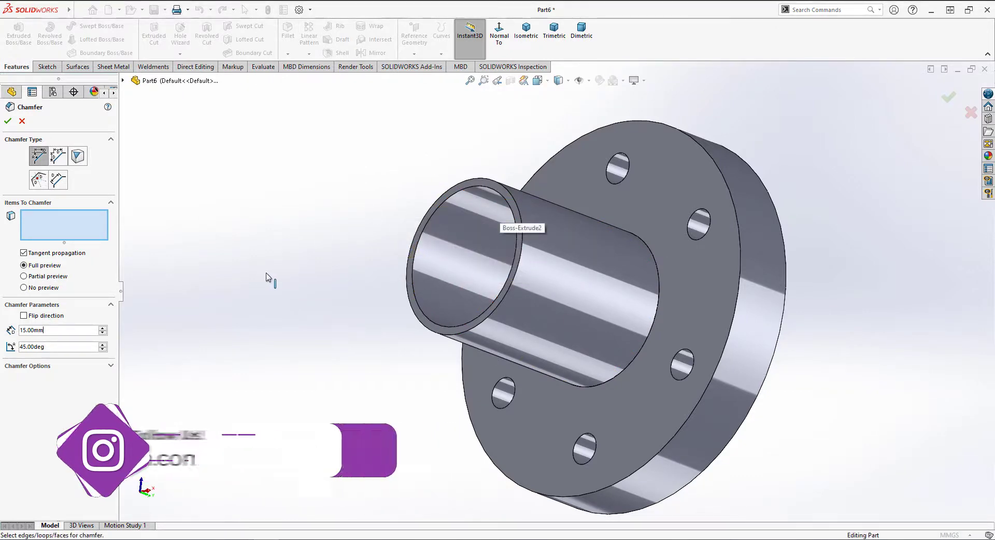
Step: Chamfer the inner edge of the tube's open end with a 2.5 mm distance at 45 degrees
middle_drag(271, 280, 315, 236)
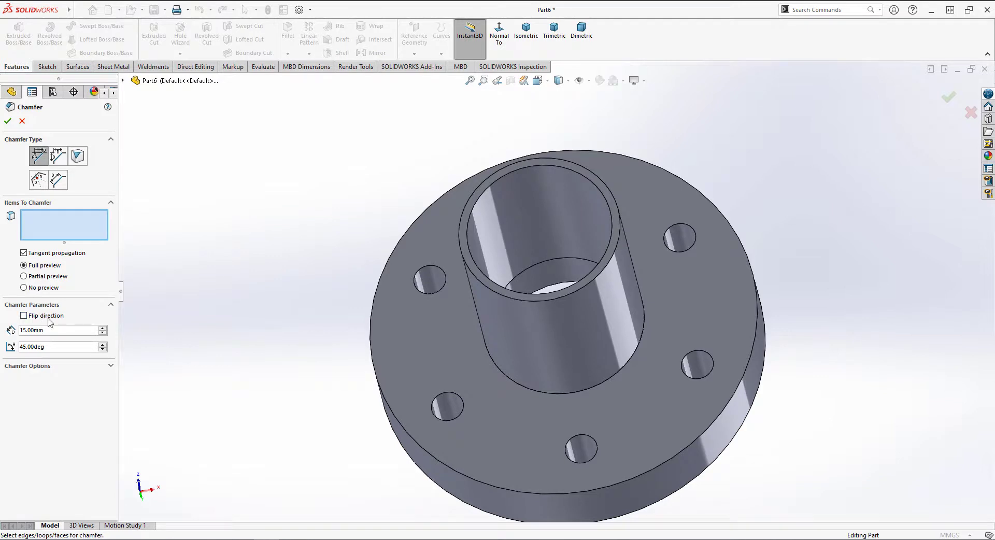
click(21, 330)
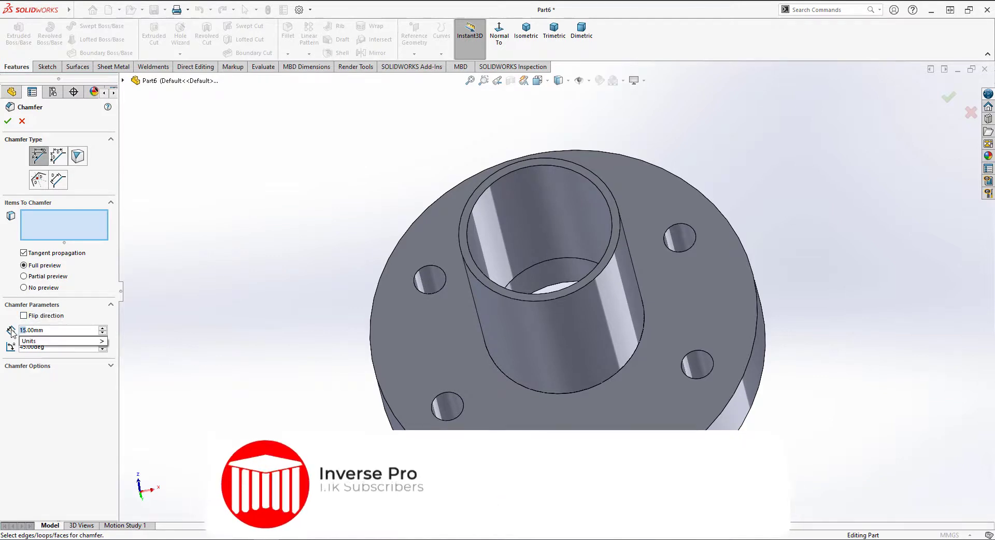
text(2.)
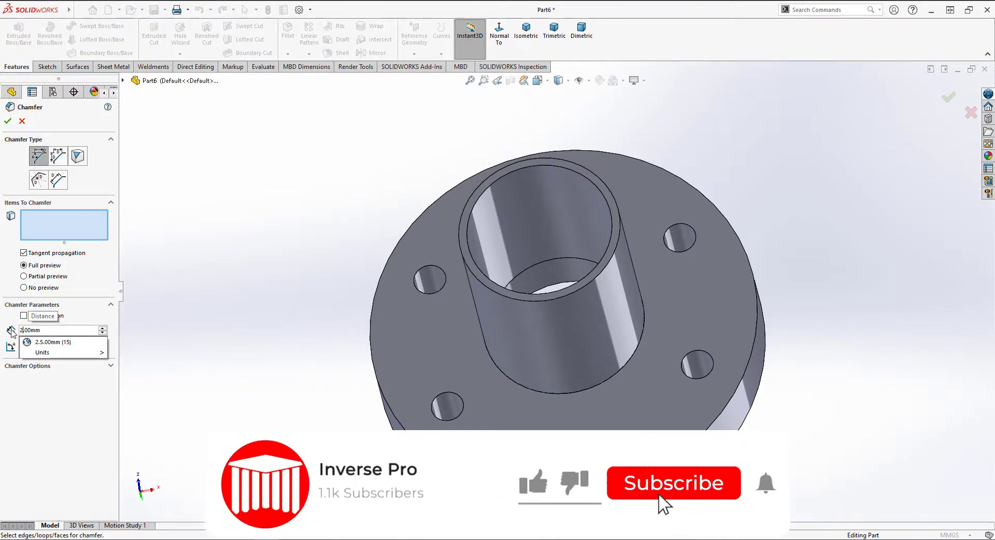
text(5)
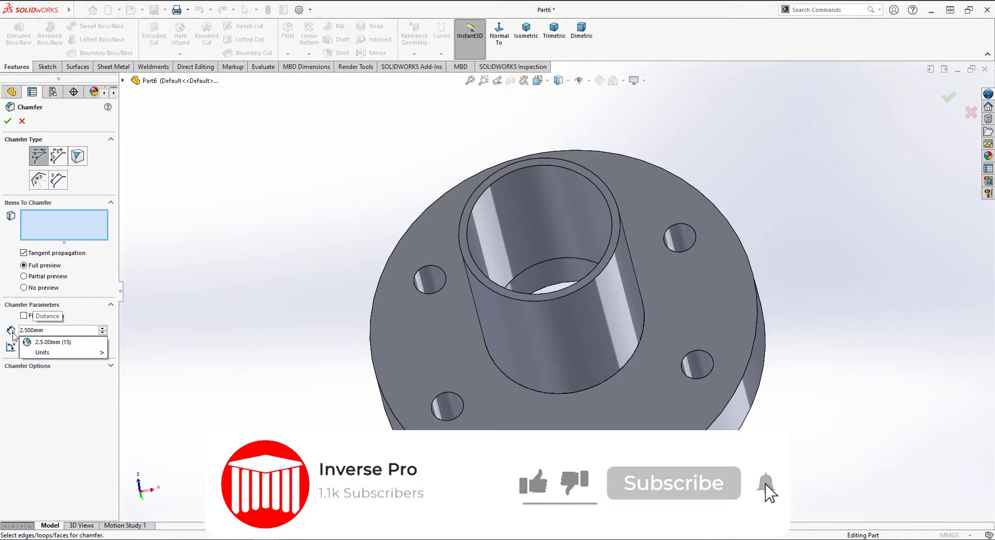
click(608, 209)
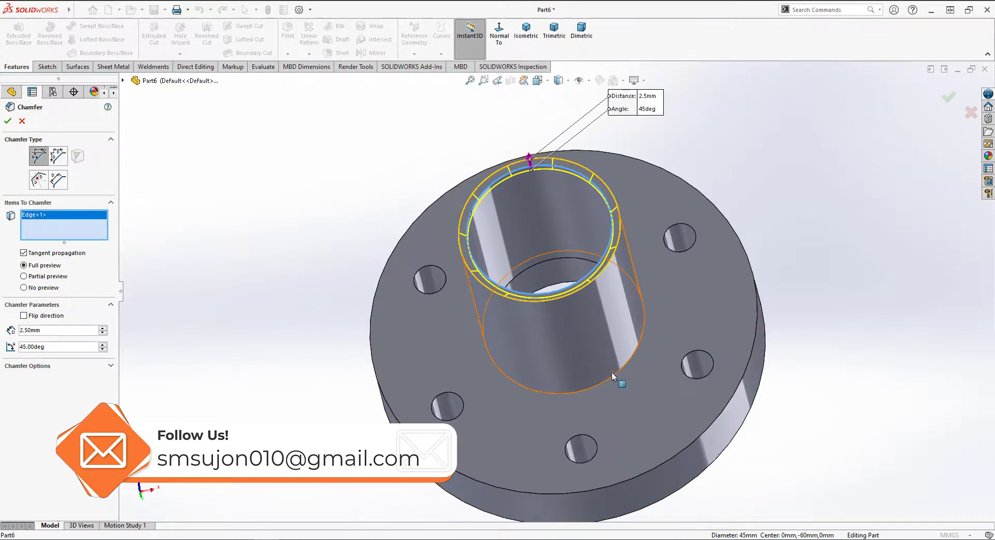
click(8, 121)
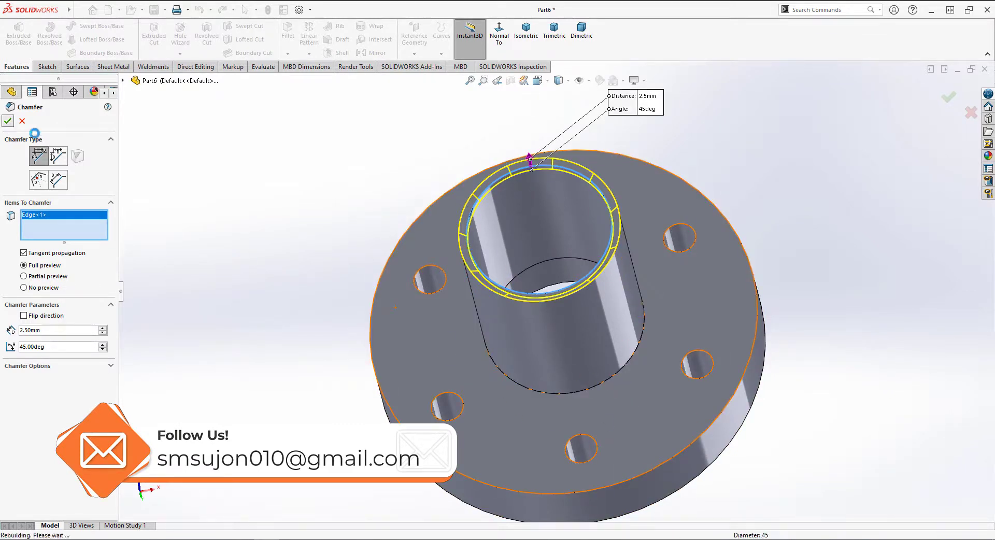
Step: Fillet the circular edge where the tube meets the flange with a 3 mm radius
click(627, 364)
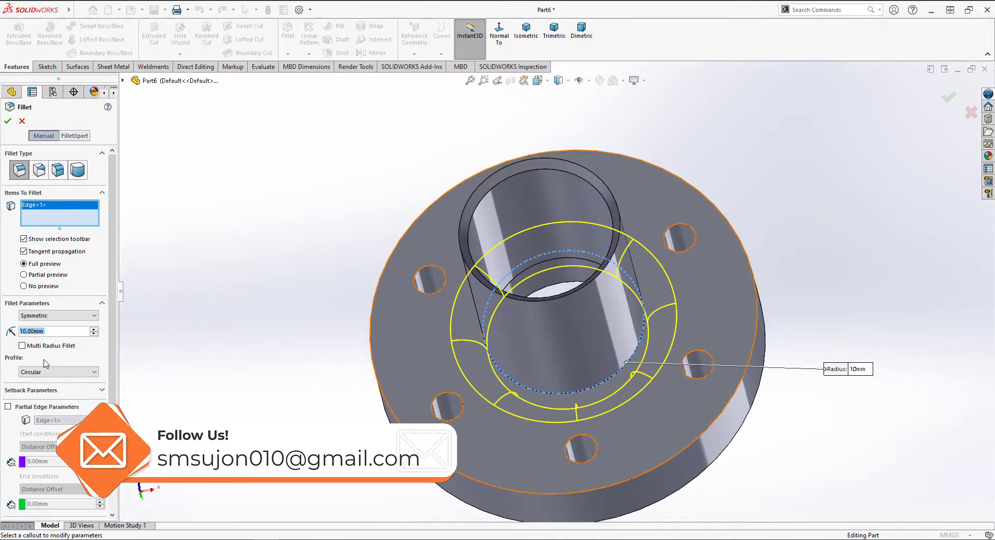
click(24, 332)
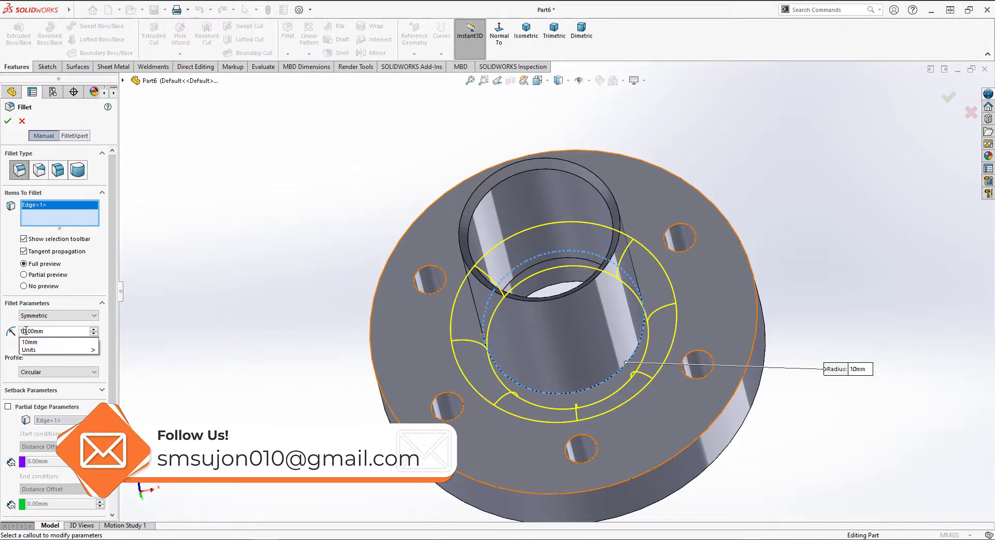
text(3)
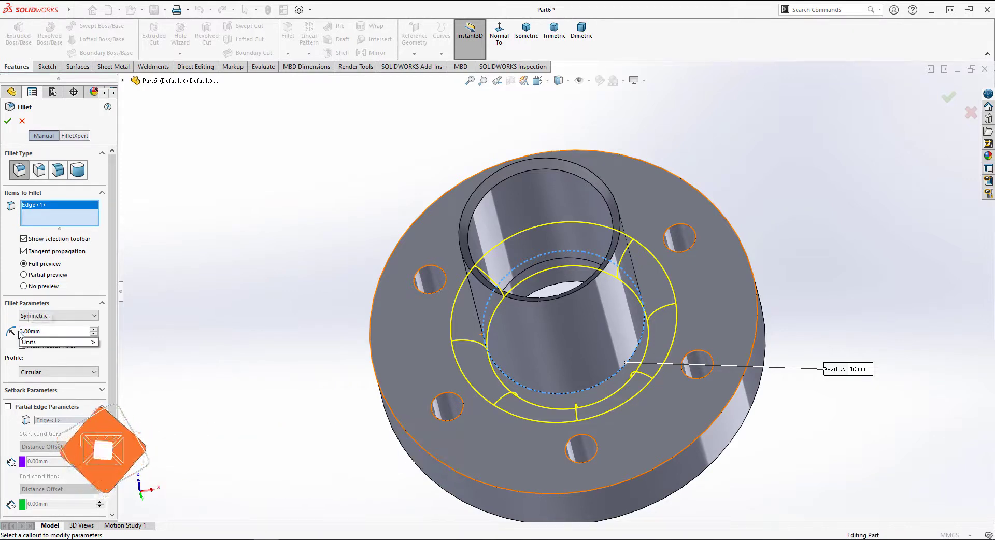
click(10, 121)
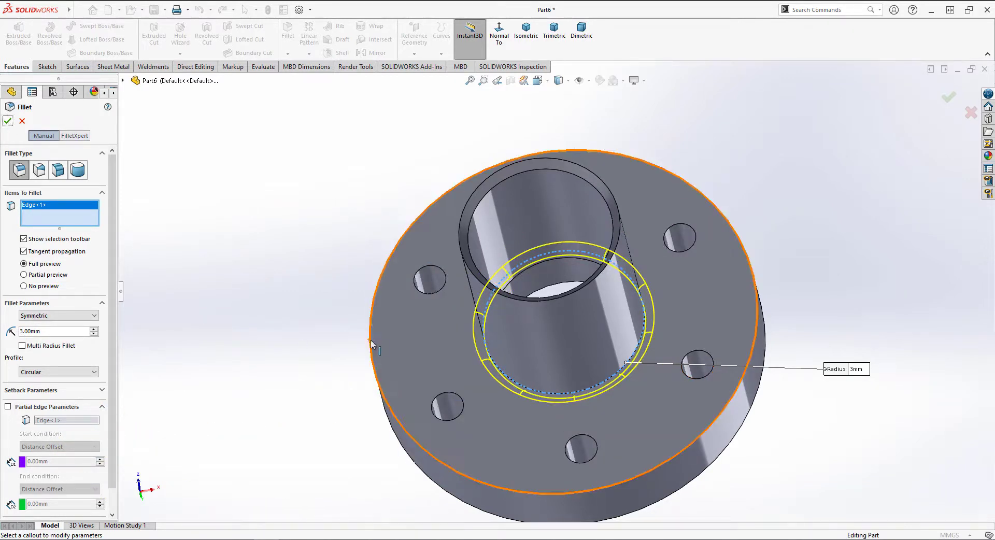
click(4, 123)
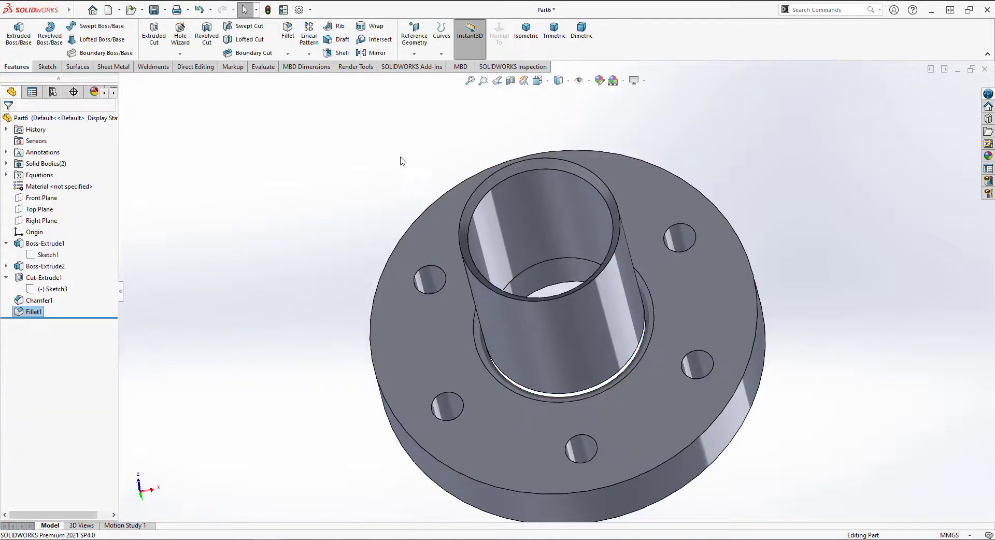
click(529, 42)
click(735, 159)
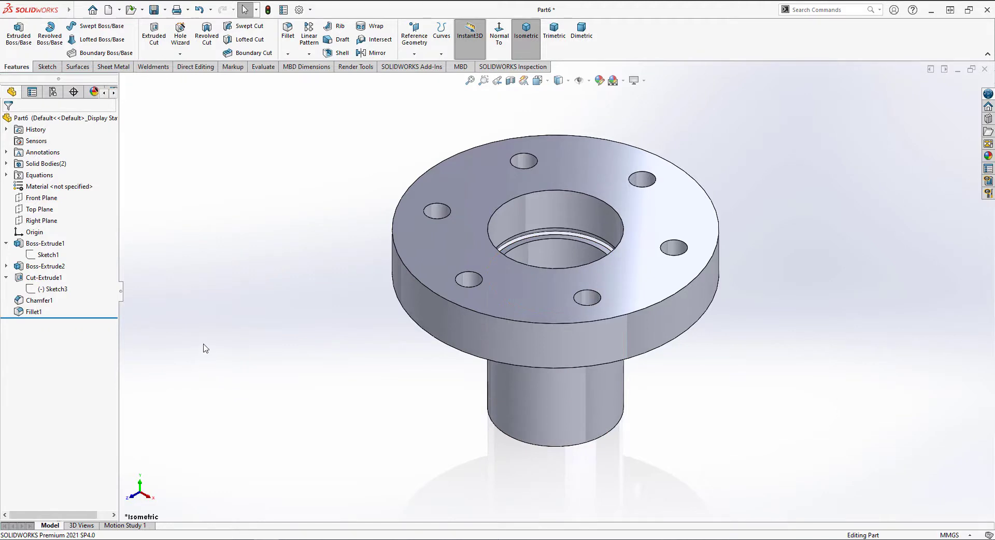
click(39, 300)
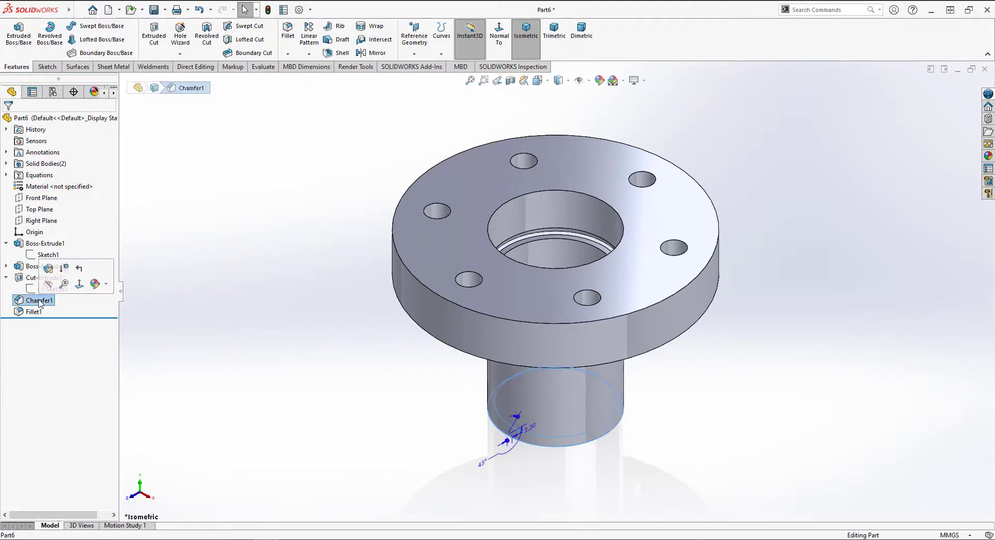
click(49, 269)
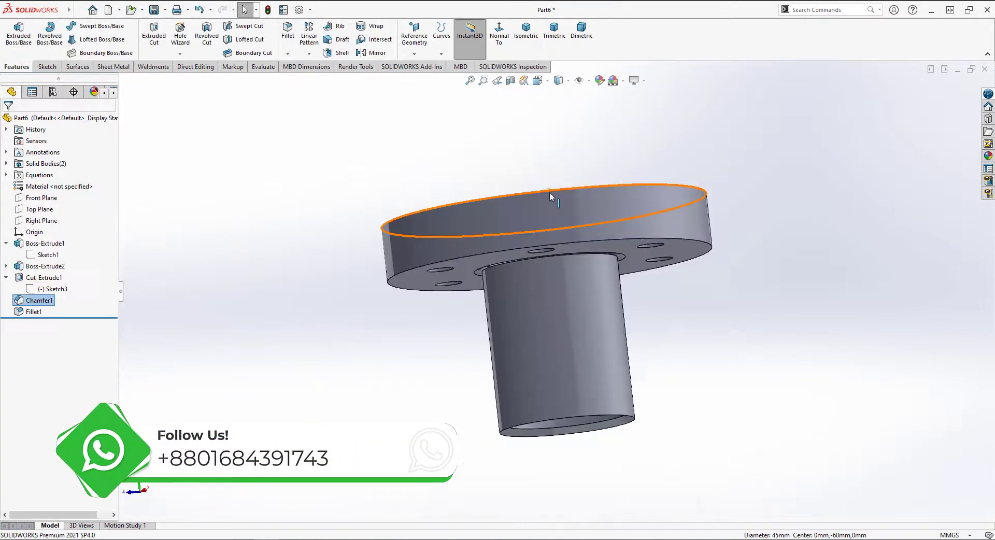
click(549, 193)
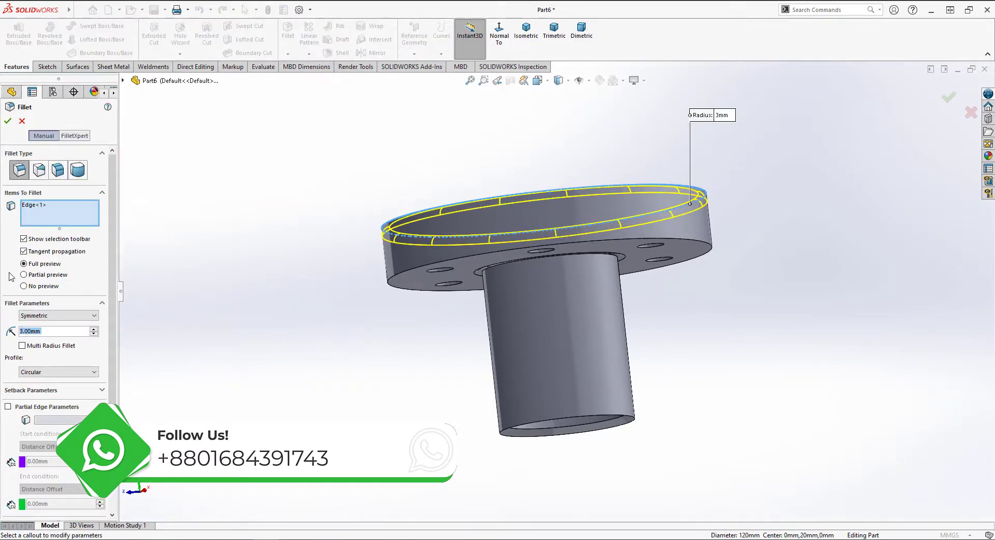
click(8, 122)
Step: Chamfer both outer rim edges of the flange and the bore edge on its open face by 2.5 mm at 45 degrees
click(288, 54)
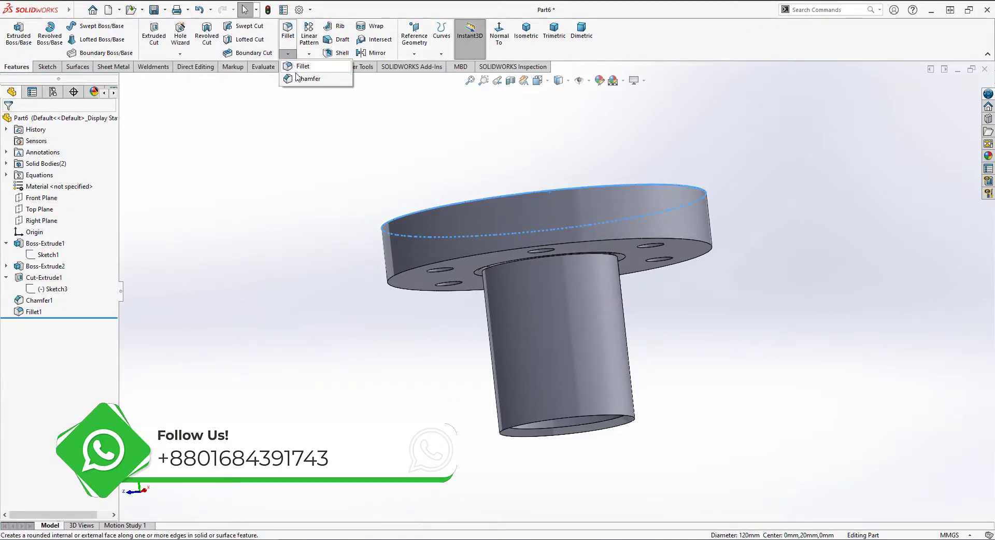
click(299, 81)
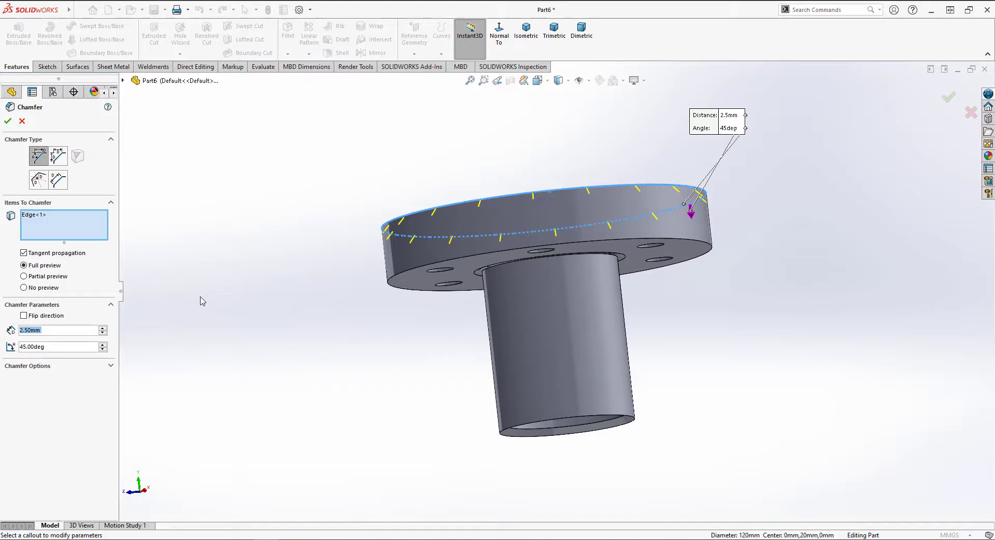
middle_drag(452, 150, 495, 268)
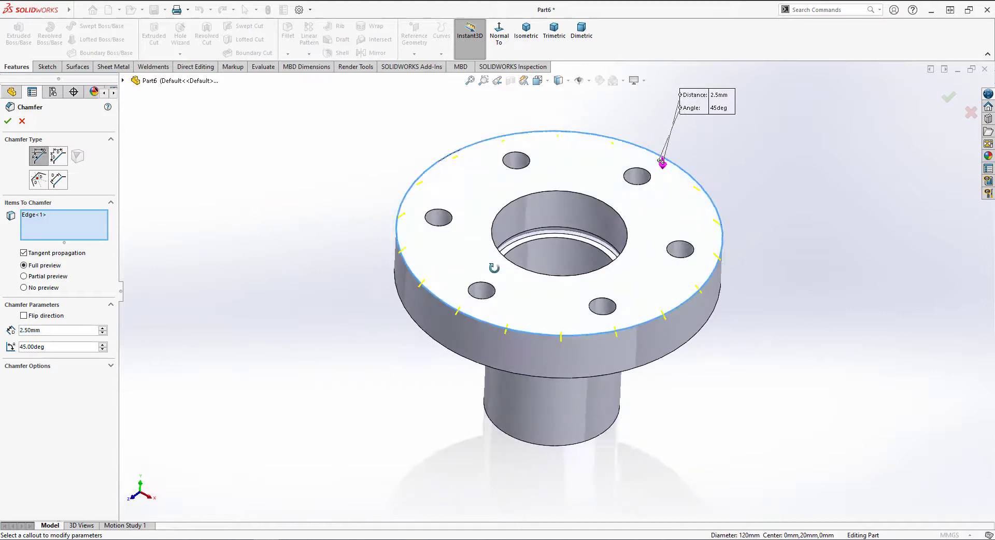
click(610, 269)
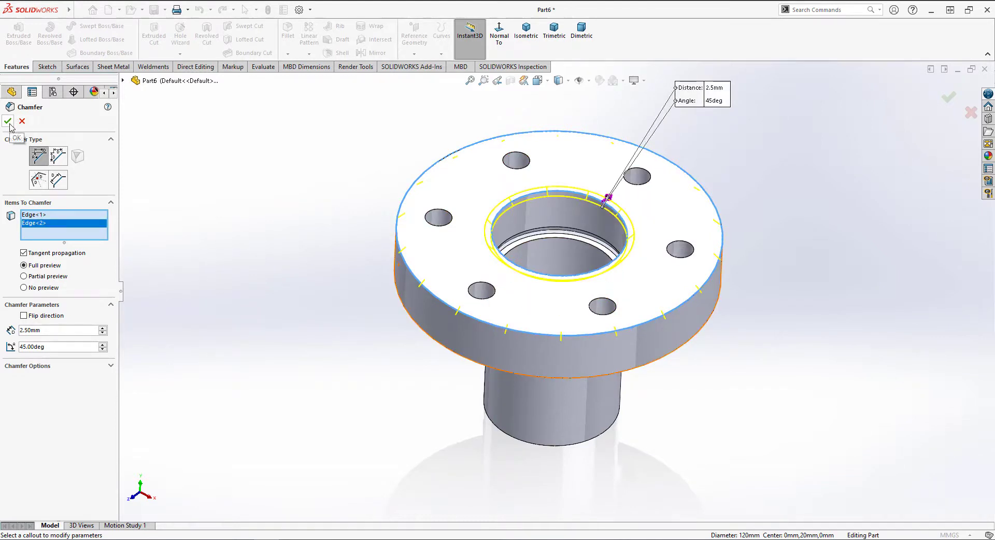
click(698, 338)
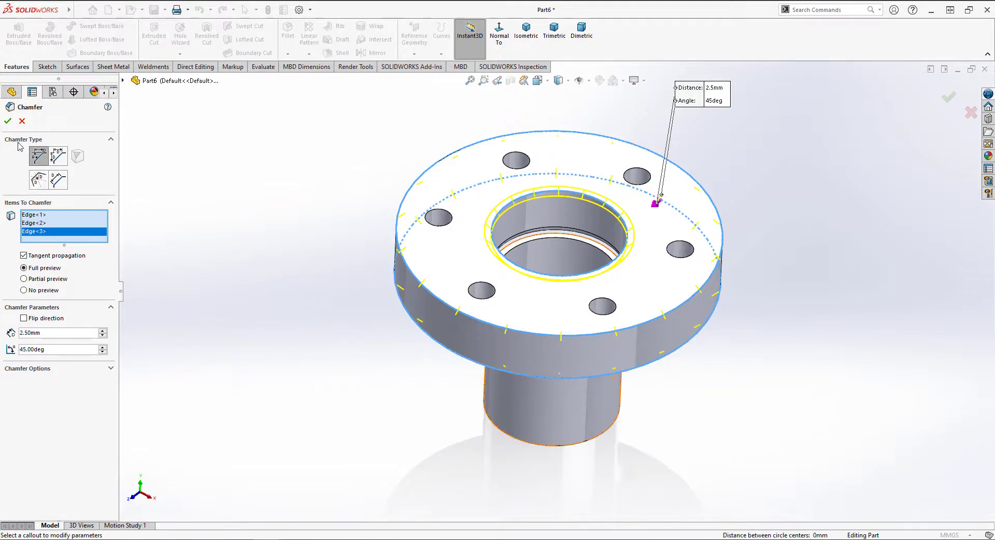
click(8, 122)
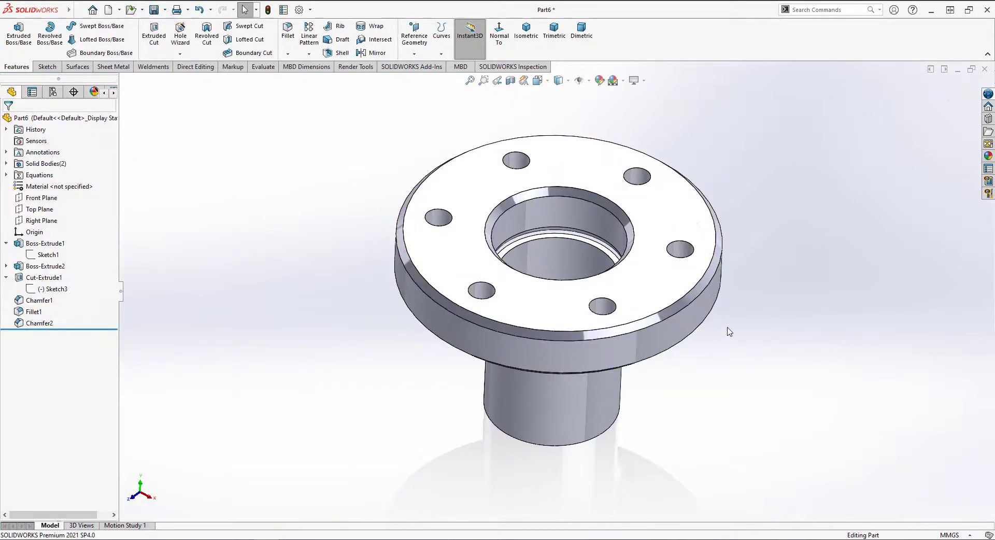
Step: Inspect the chamfered part from the tube side and return it to the isometric view
middle_drag(738, 374, 731, 343)
middle_drag(731, 364, 786, 340)
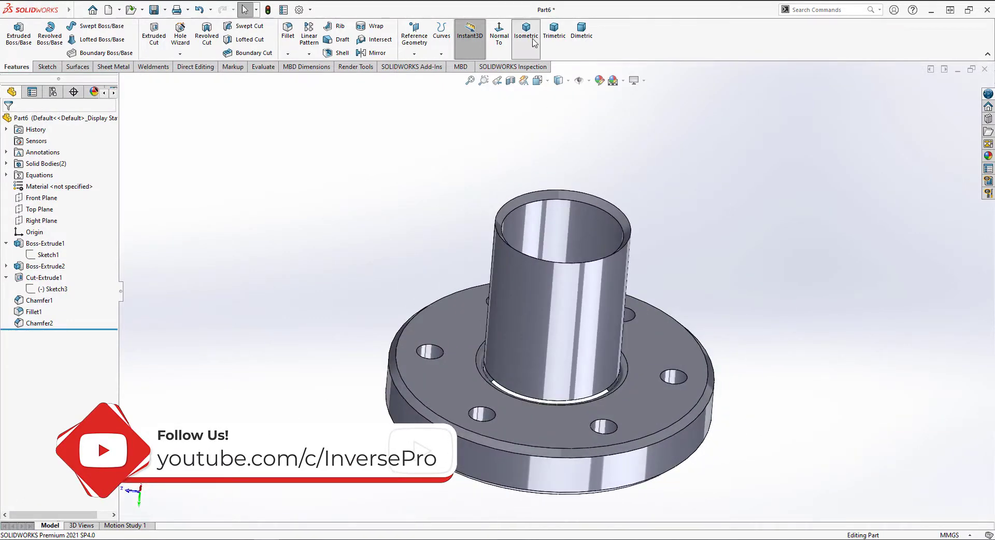
click(526, 31)
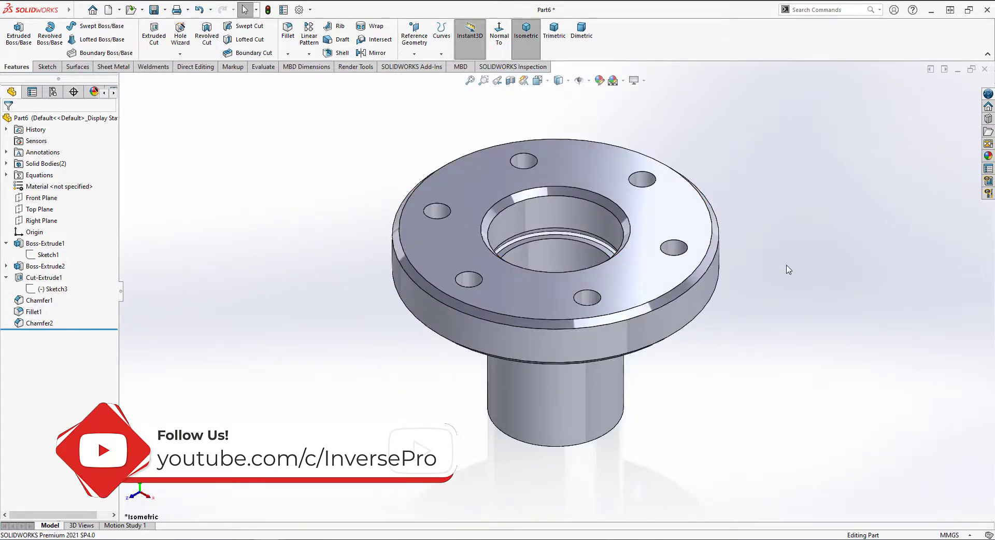